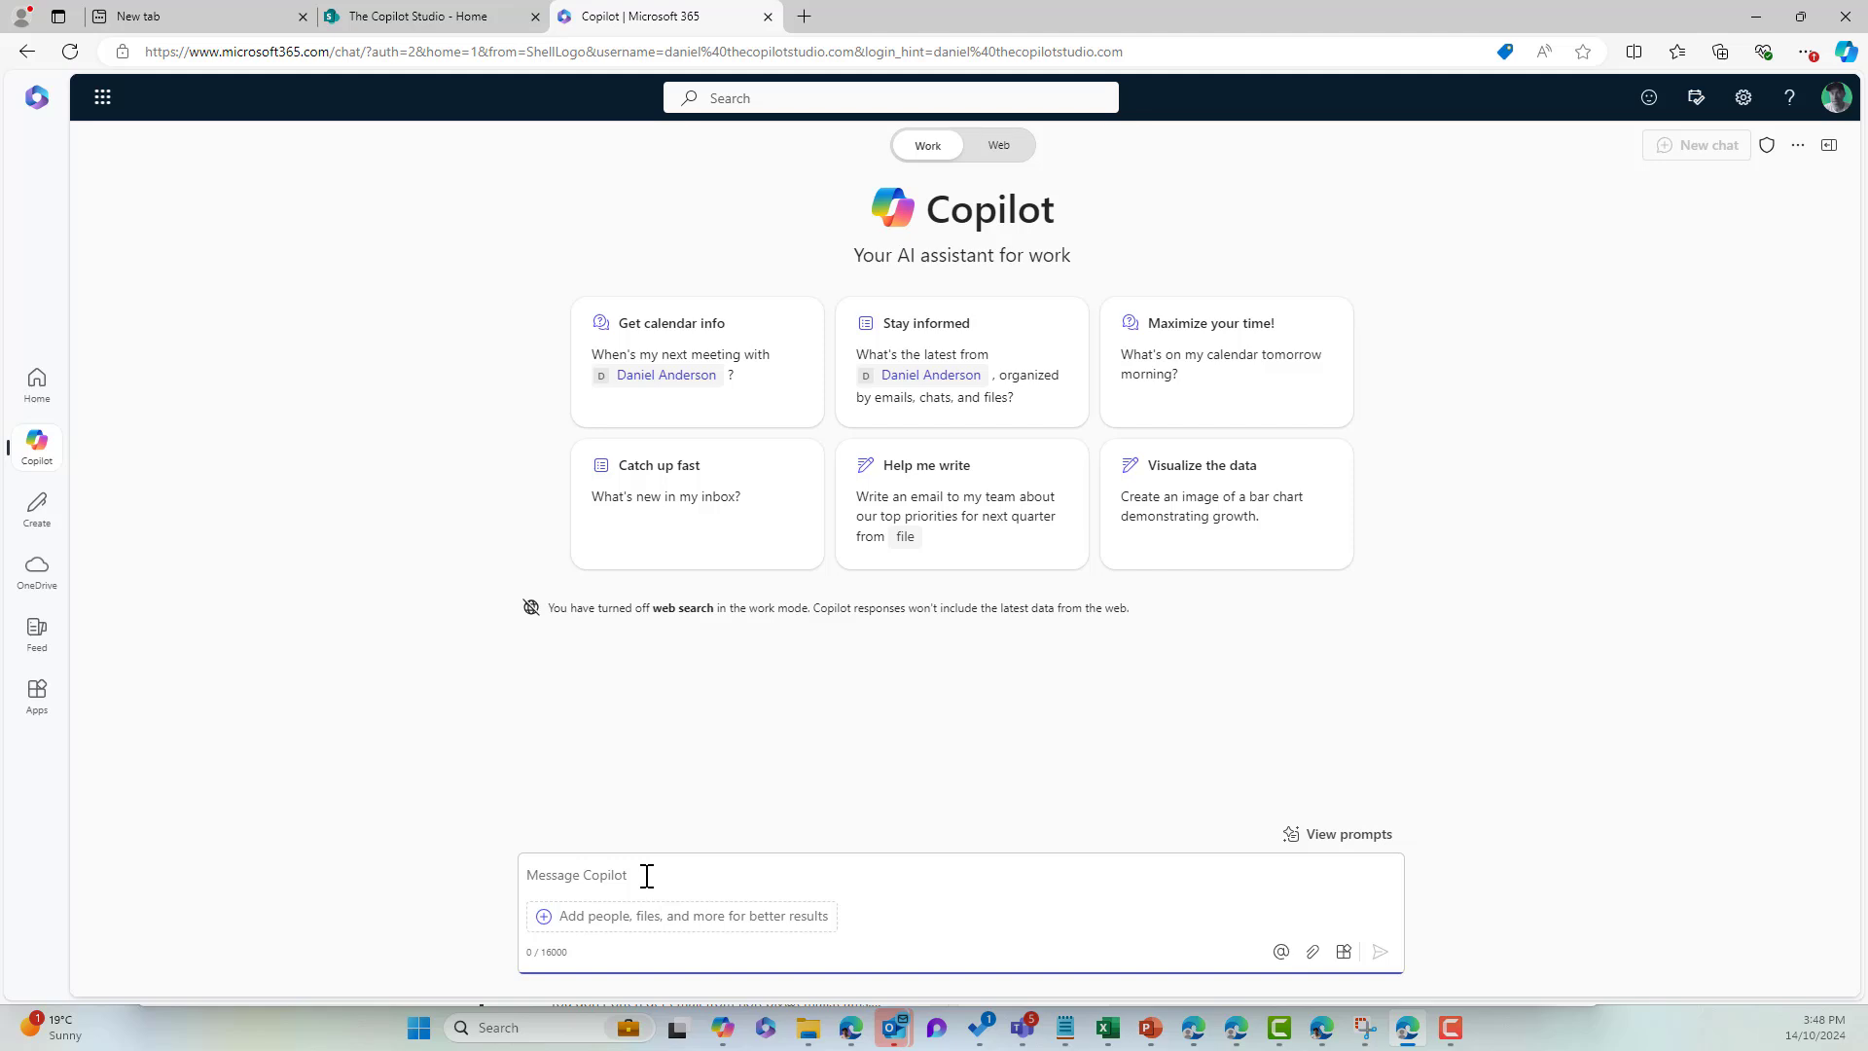
Paste the PALD agenda request, swap the colleague's first name for a /mention, and send it
text(Usin the PALD Meeting framework can you please put togeth an agenda for my meeting with Daniel based on the past 4 weeks of email communication and teams chats please)
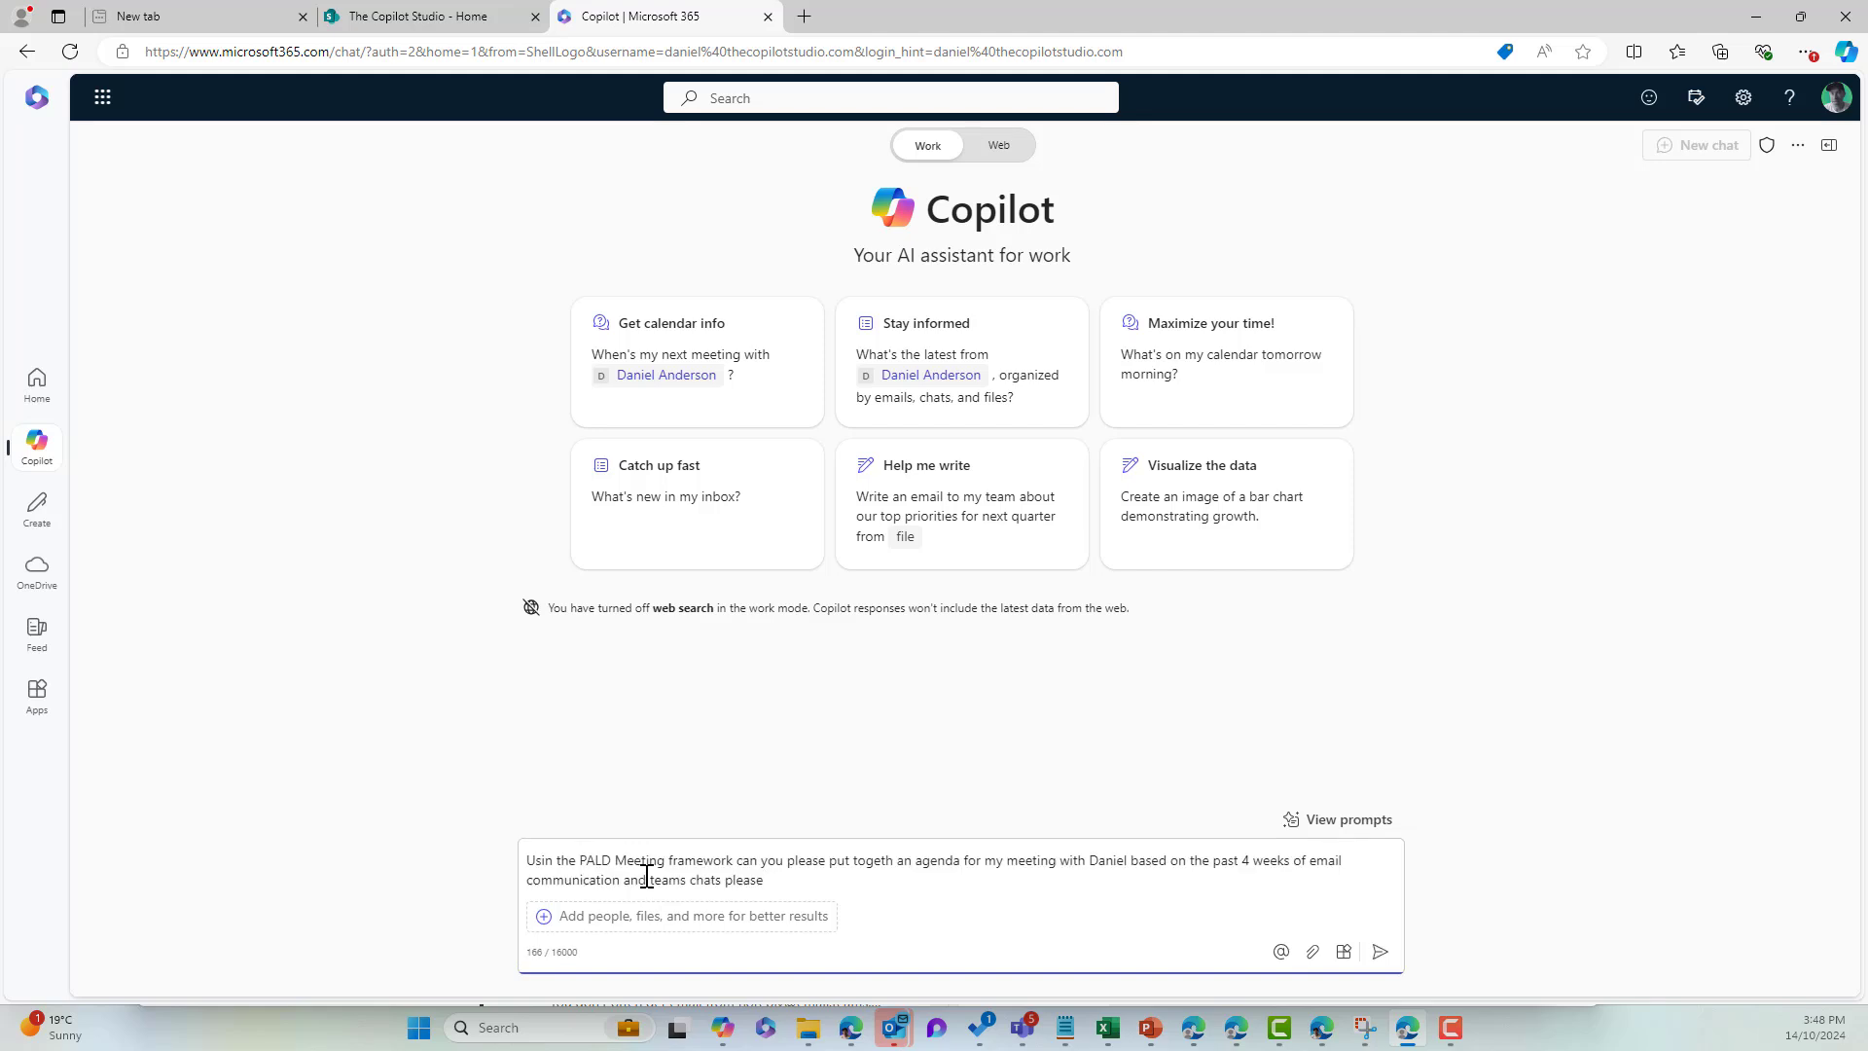
double_click(1098, 860)
text(/danie)
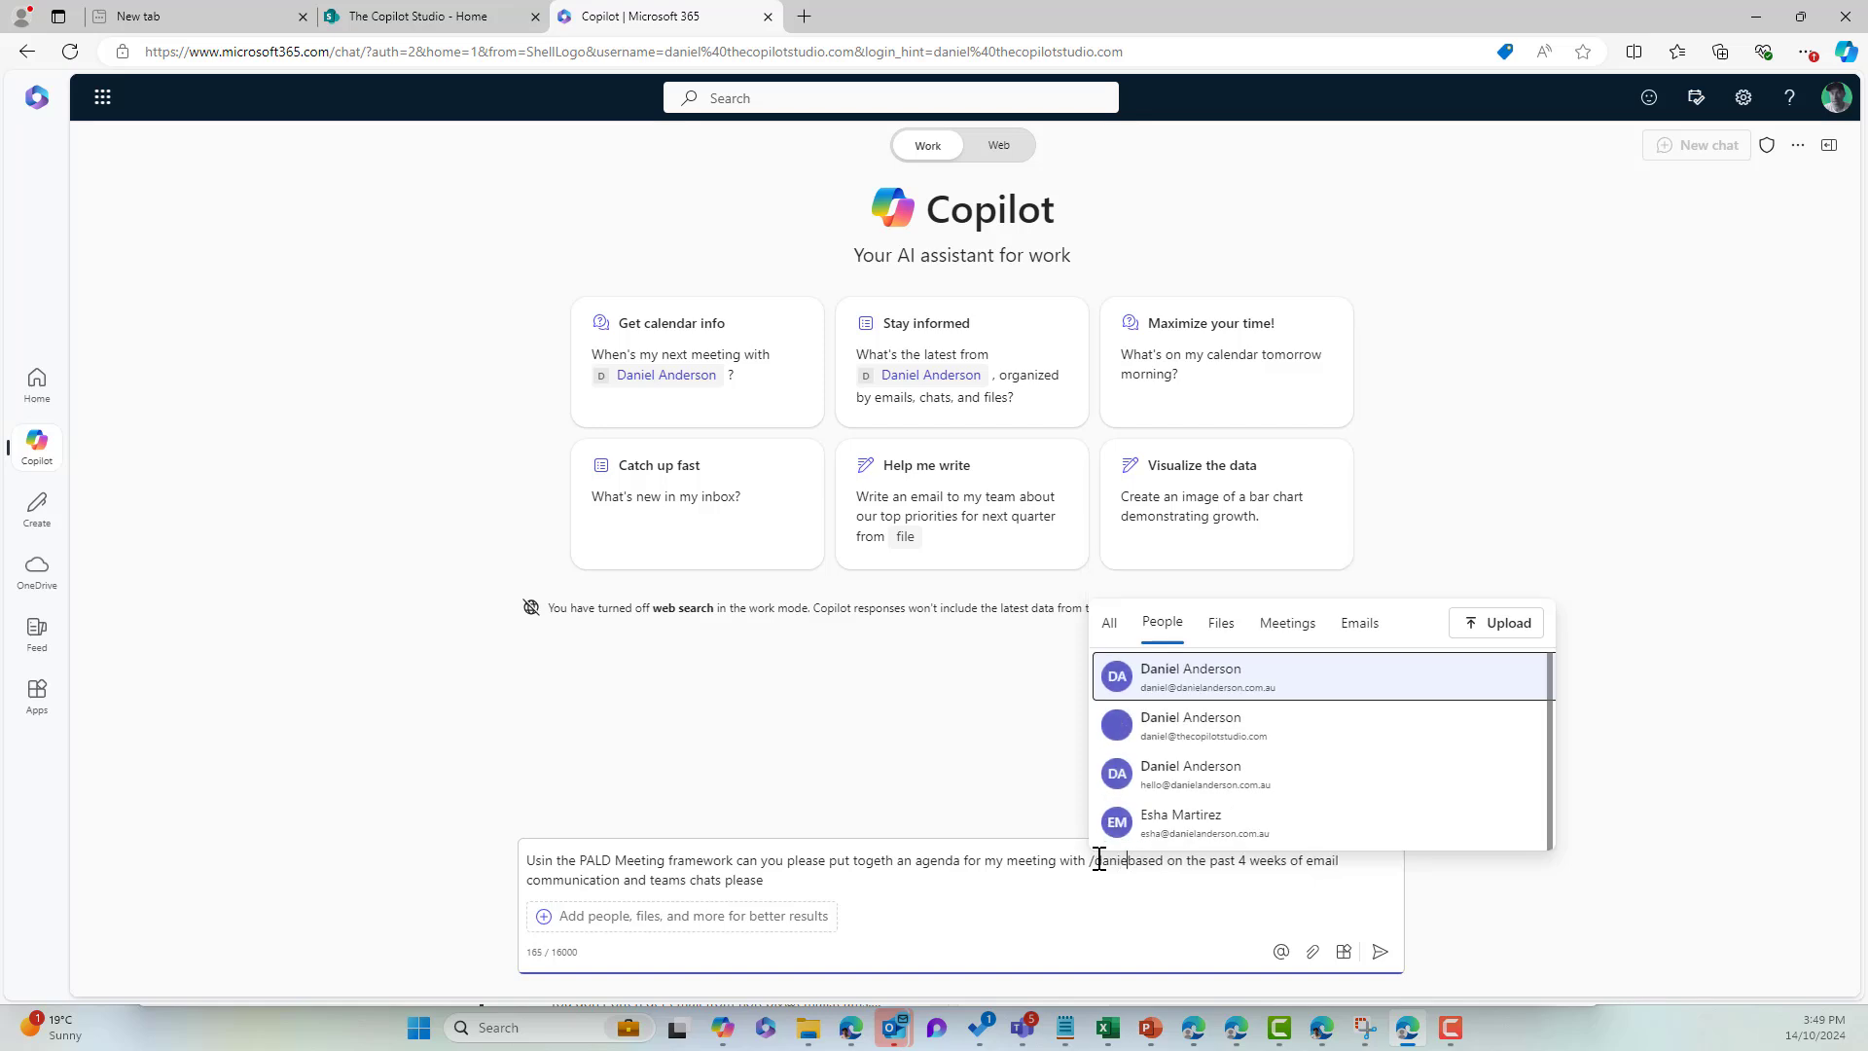
click(1202, 717)
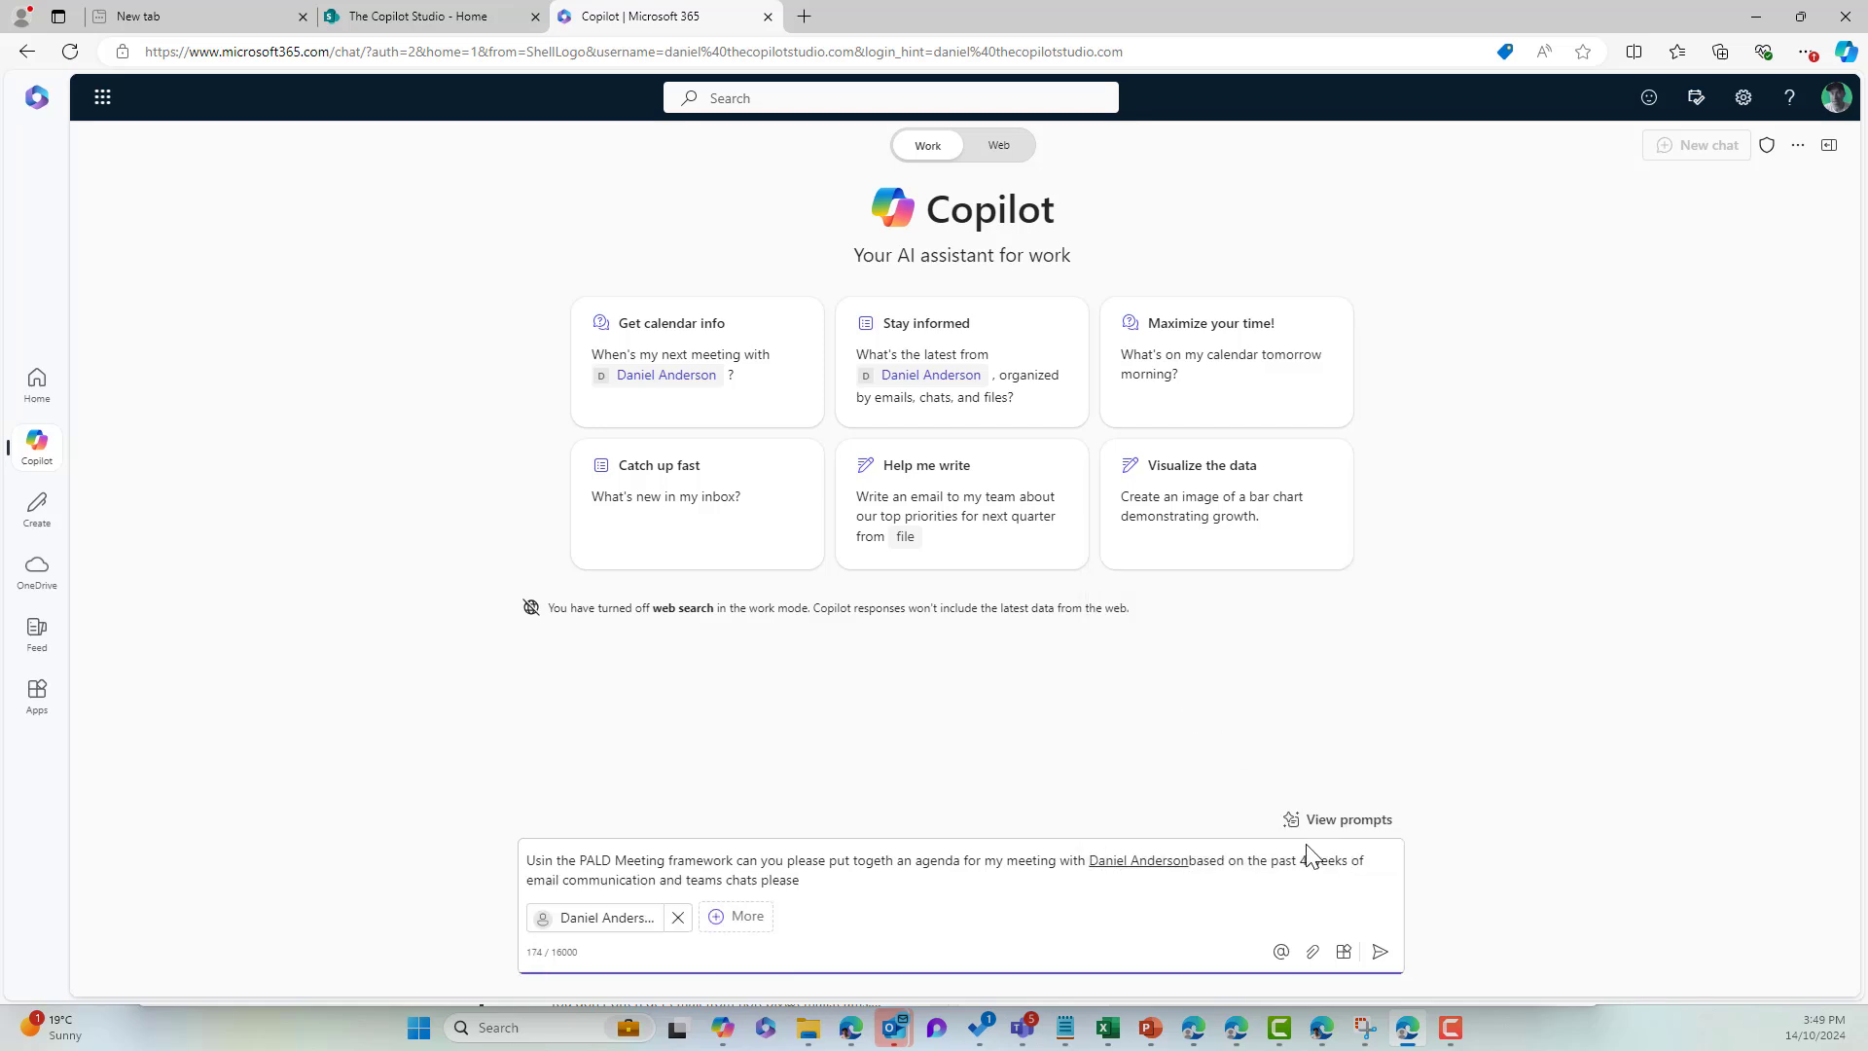
click(1379, 951)
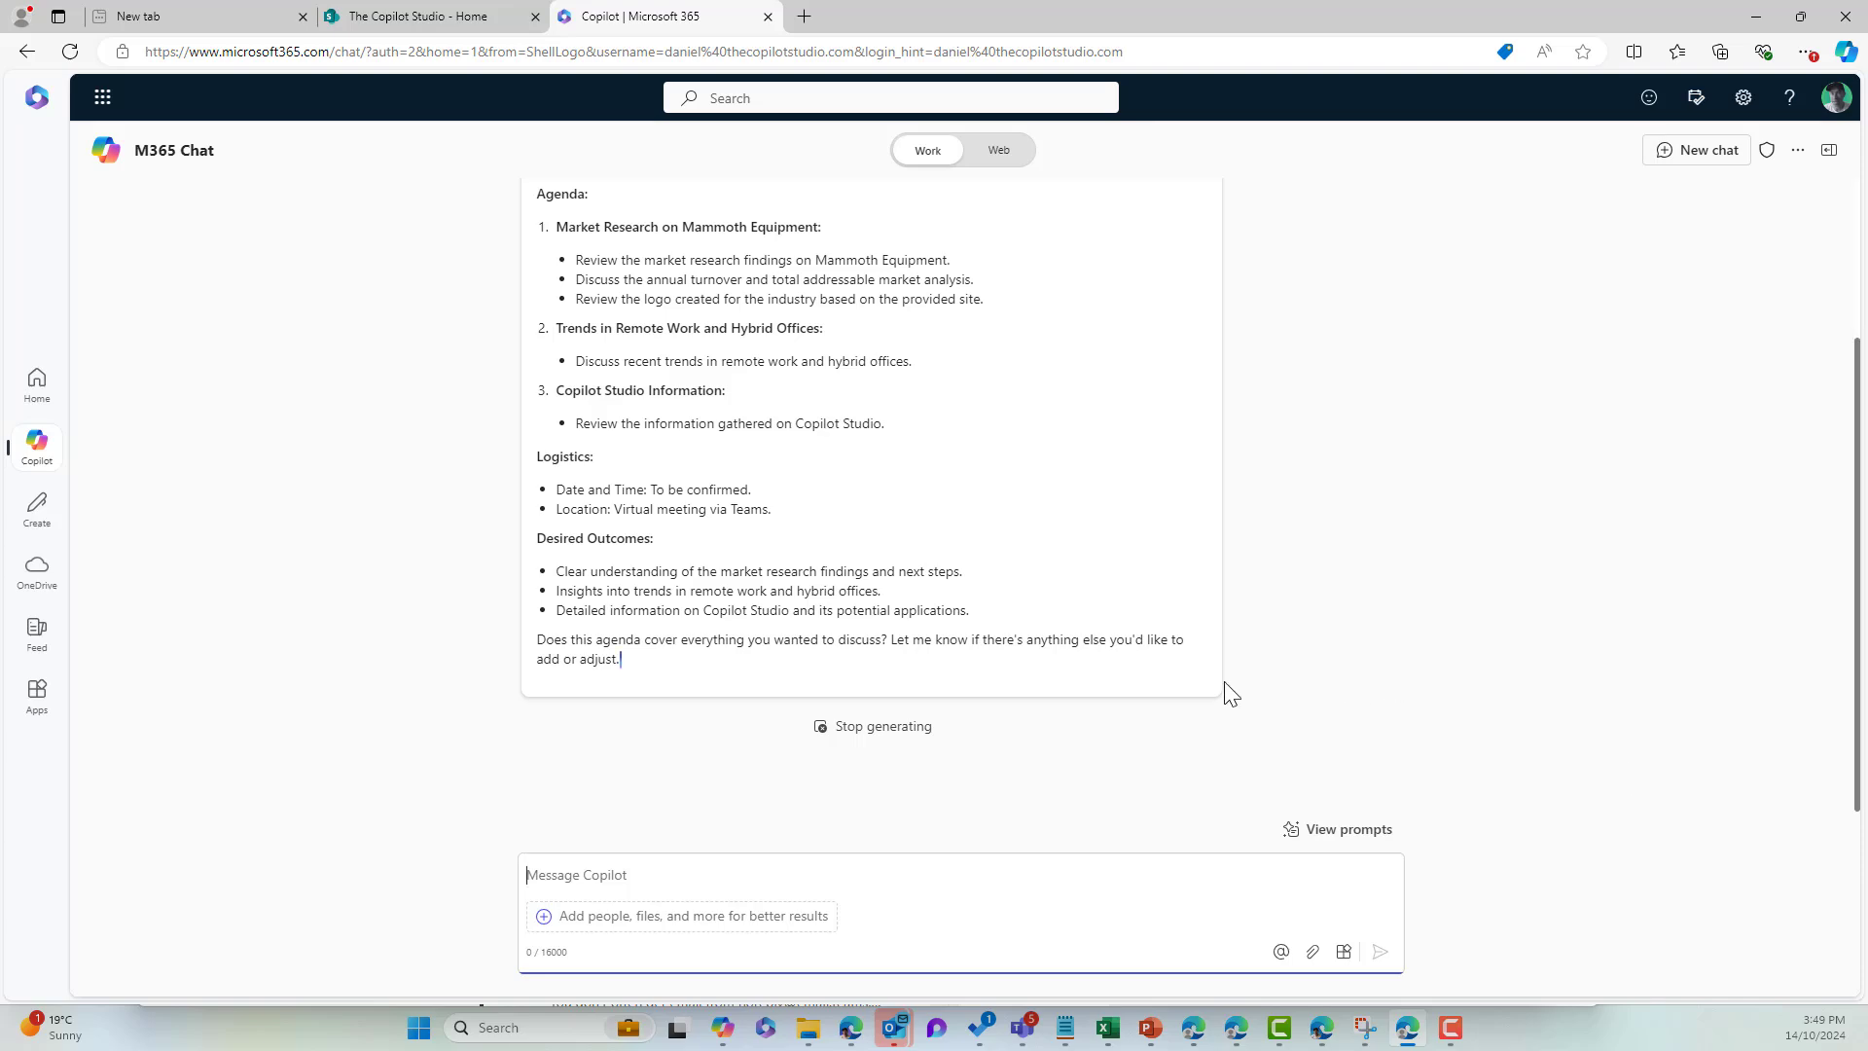
Reply 'yes amazing thanks' and open the generated agenda as an editable Page
text(yes amazing thanks)
key(Return)
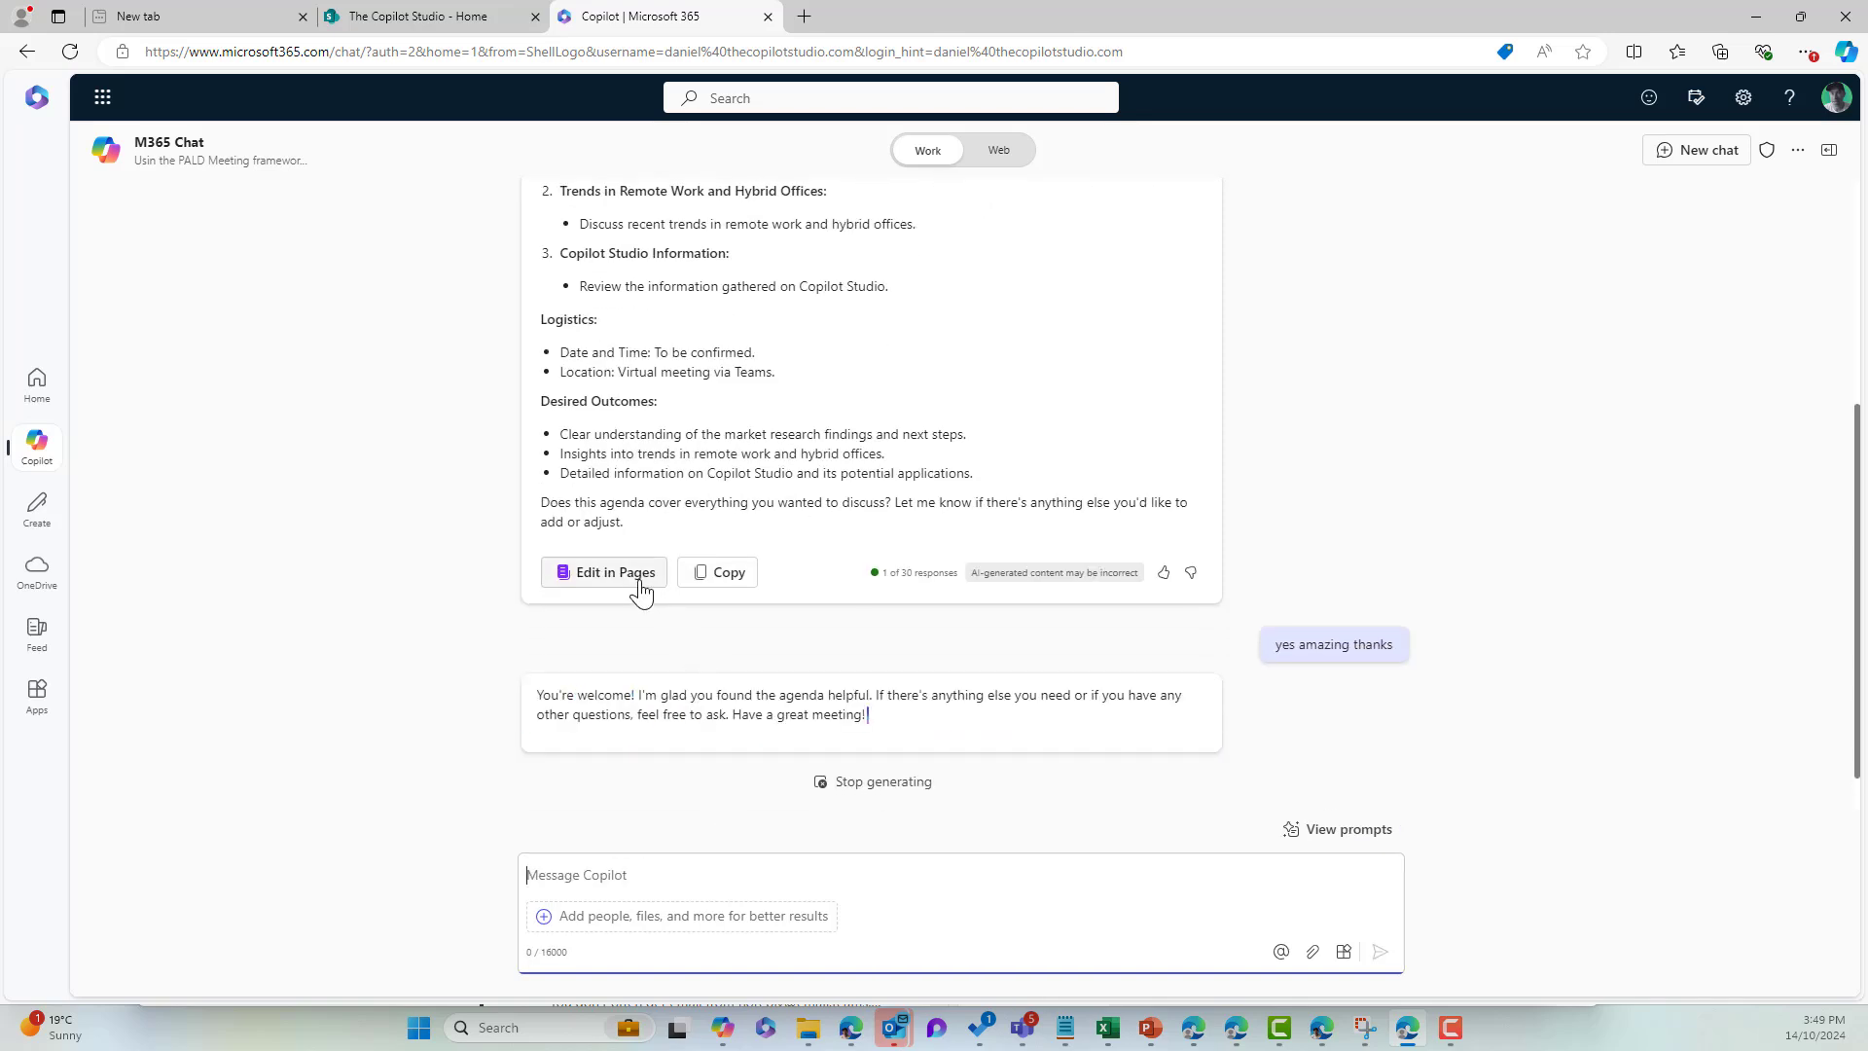
click(616, 572)
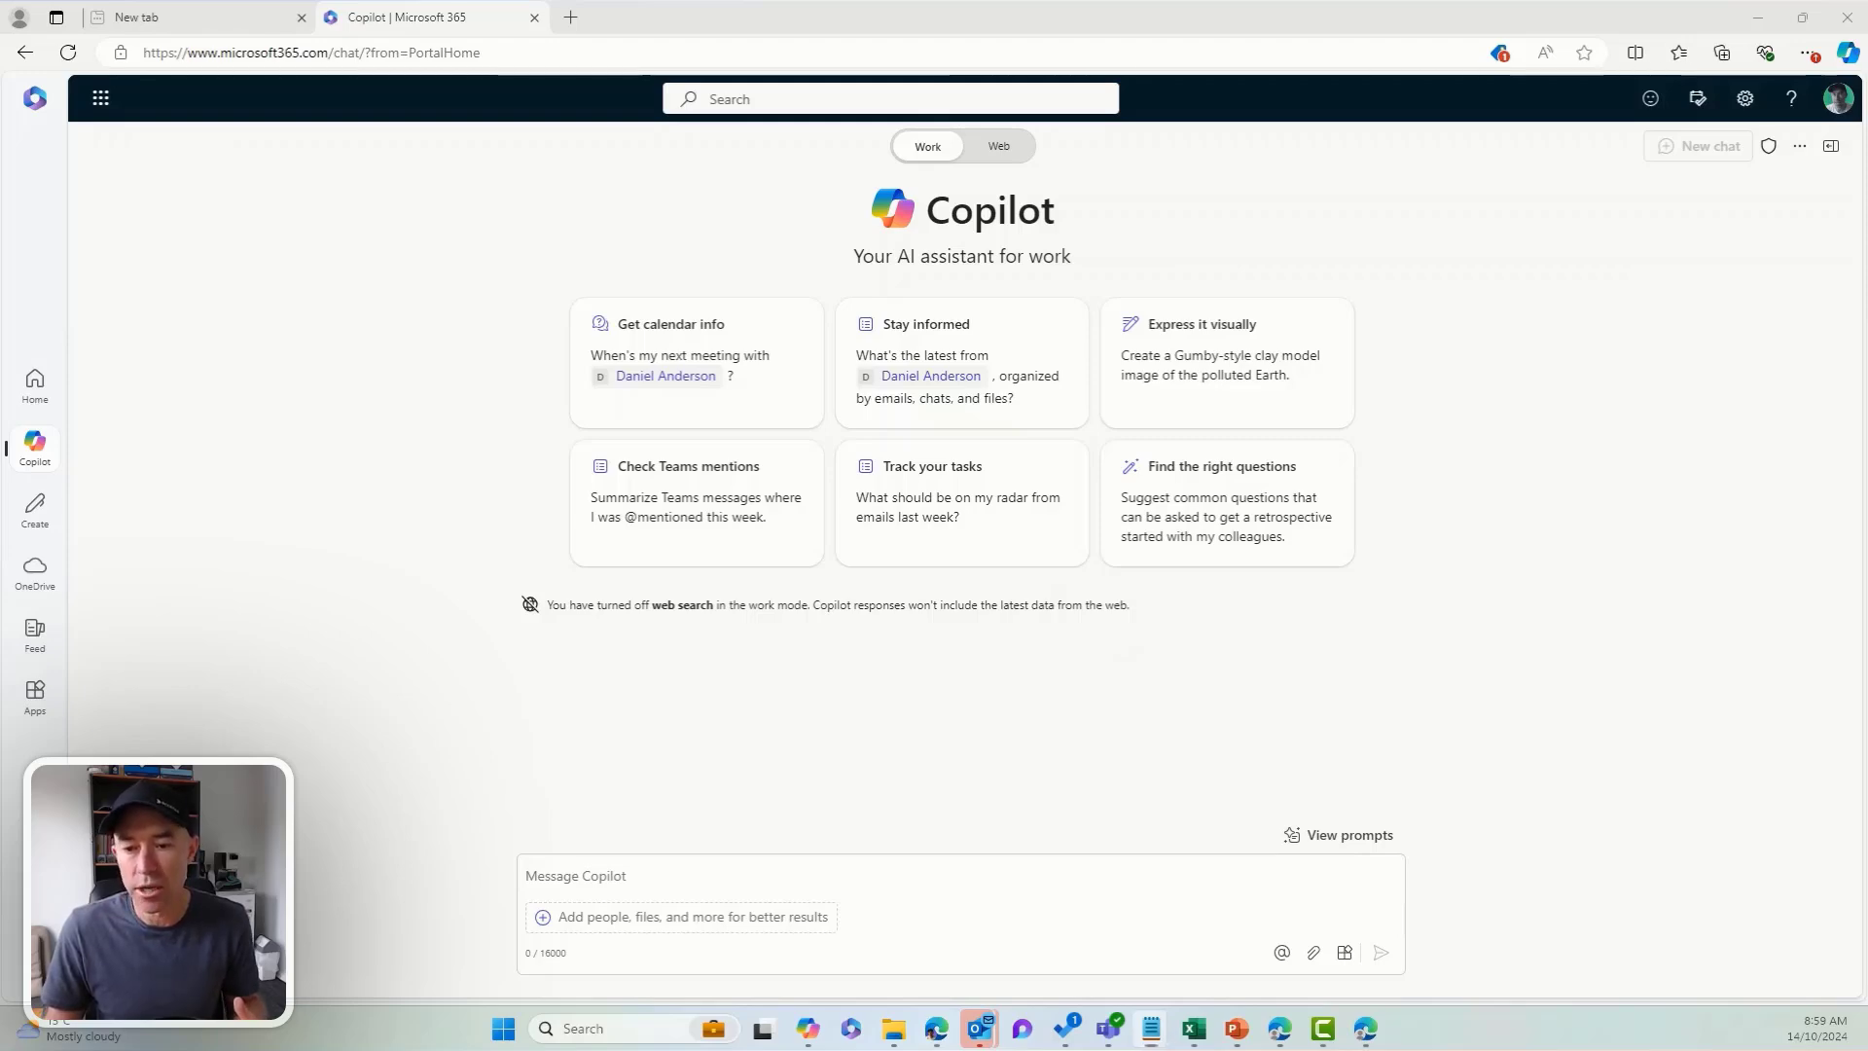
key(super+d)
key(super+d)
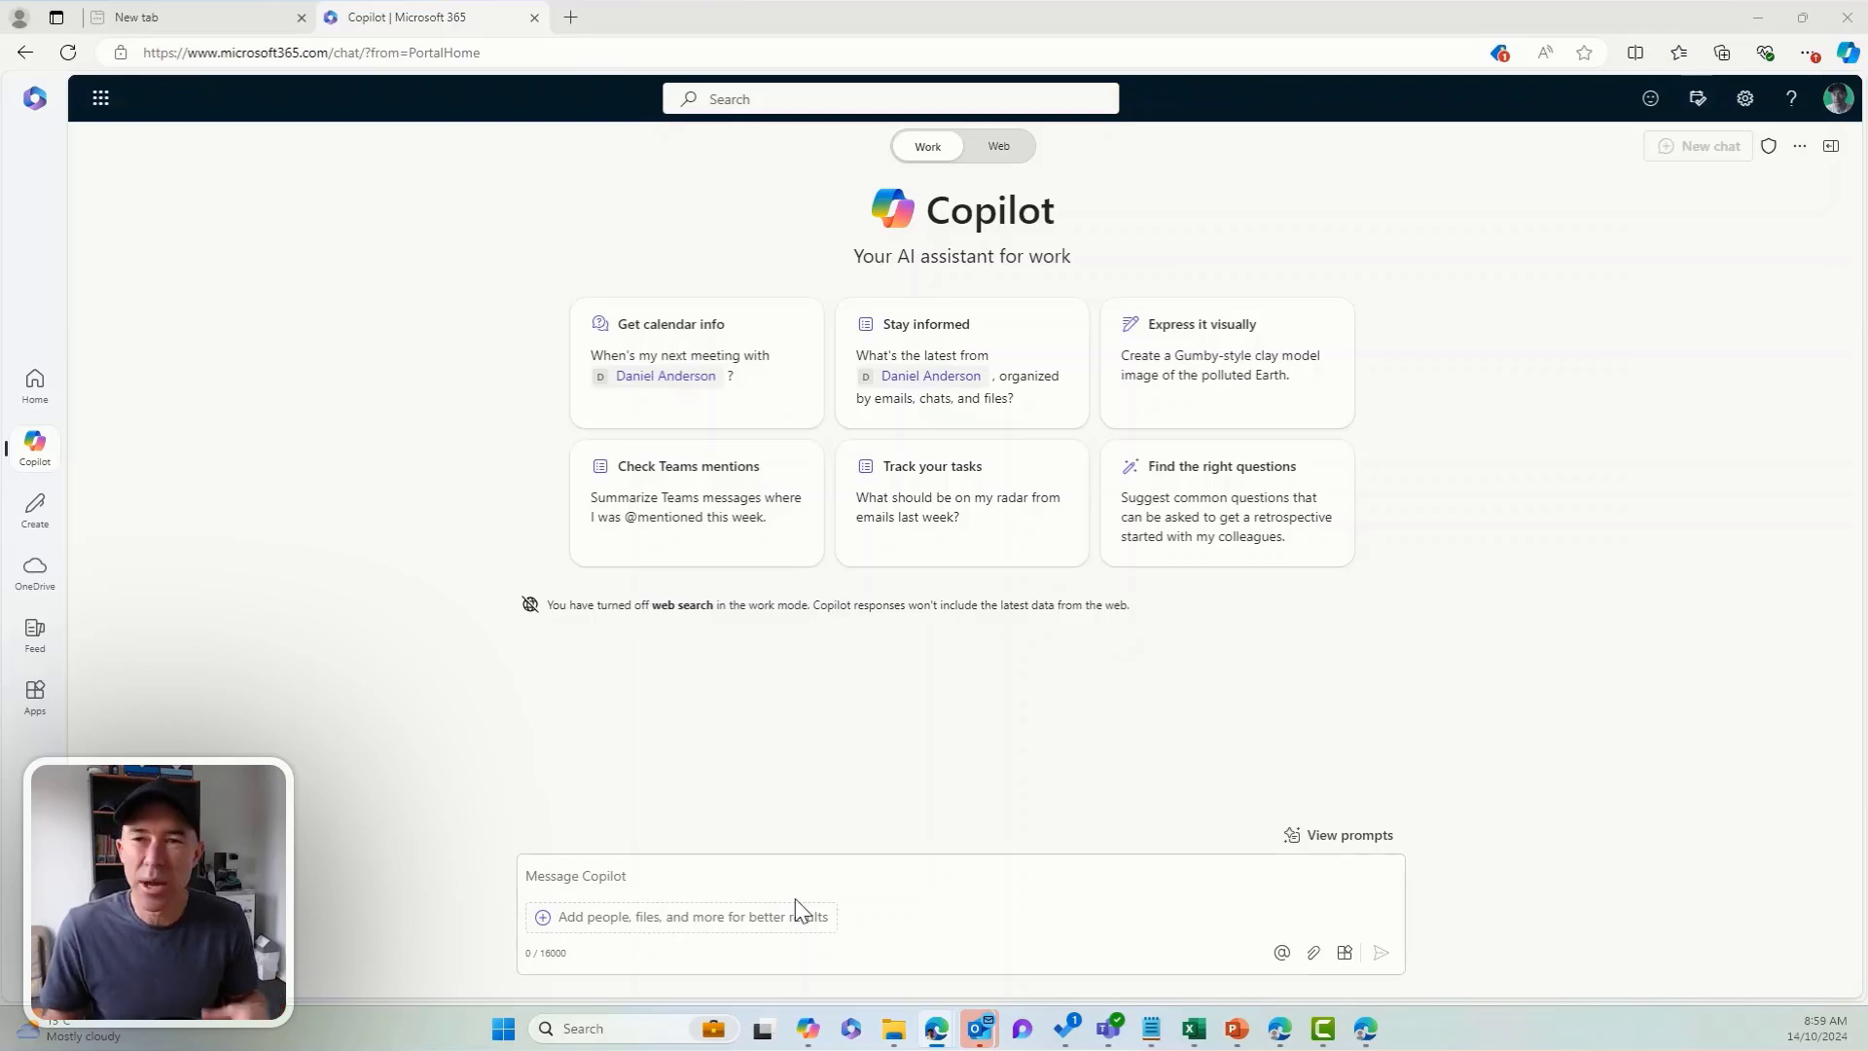
click(663, 878)
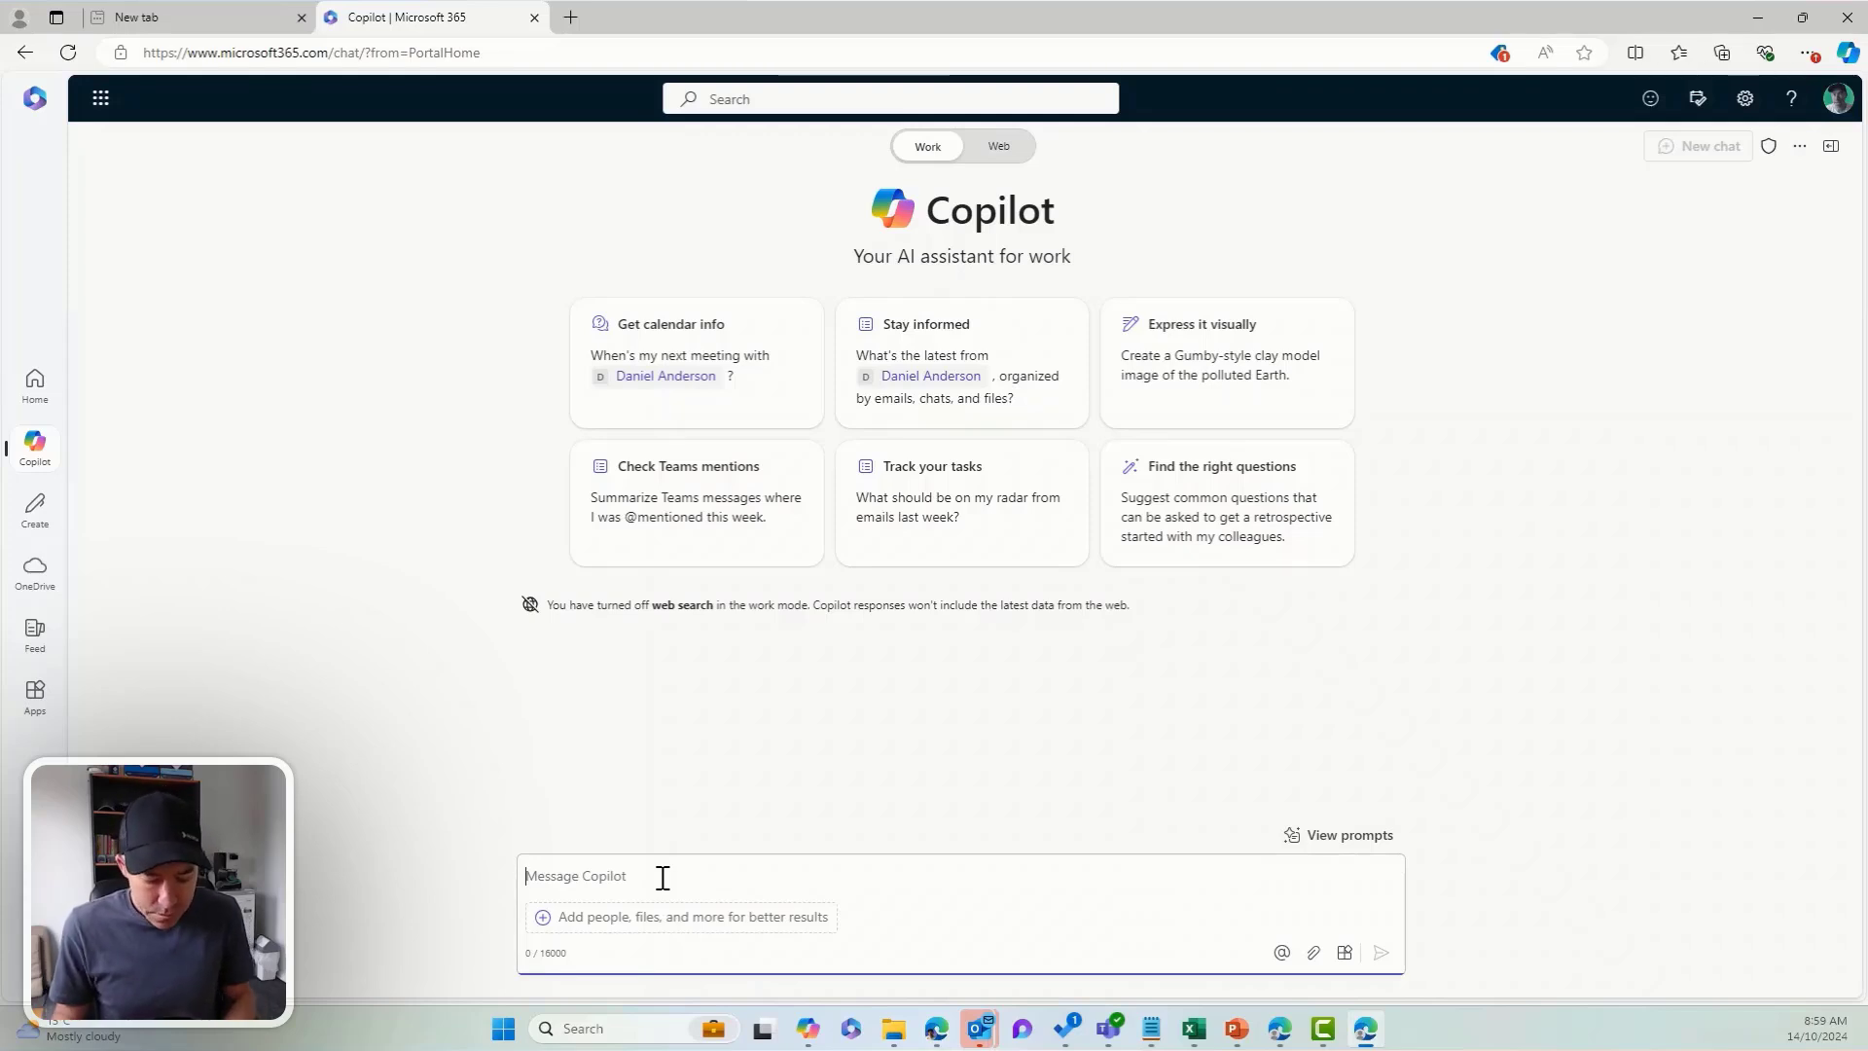
Send a PALD Framework agenda request for the meeting with the mentioned colleague, based on four weeks of emails
text(Can yo please put together a m)
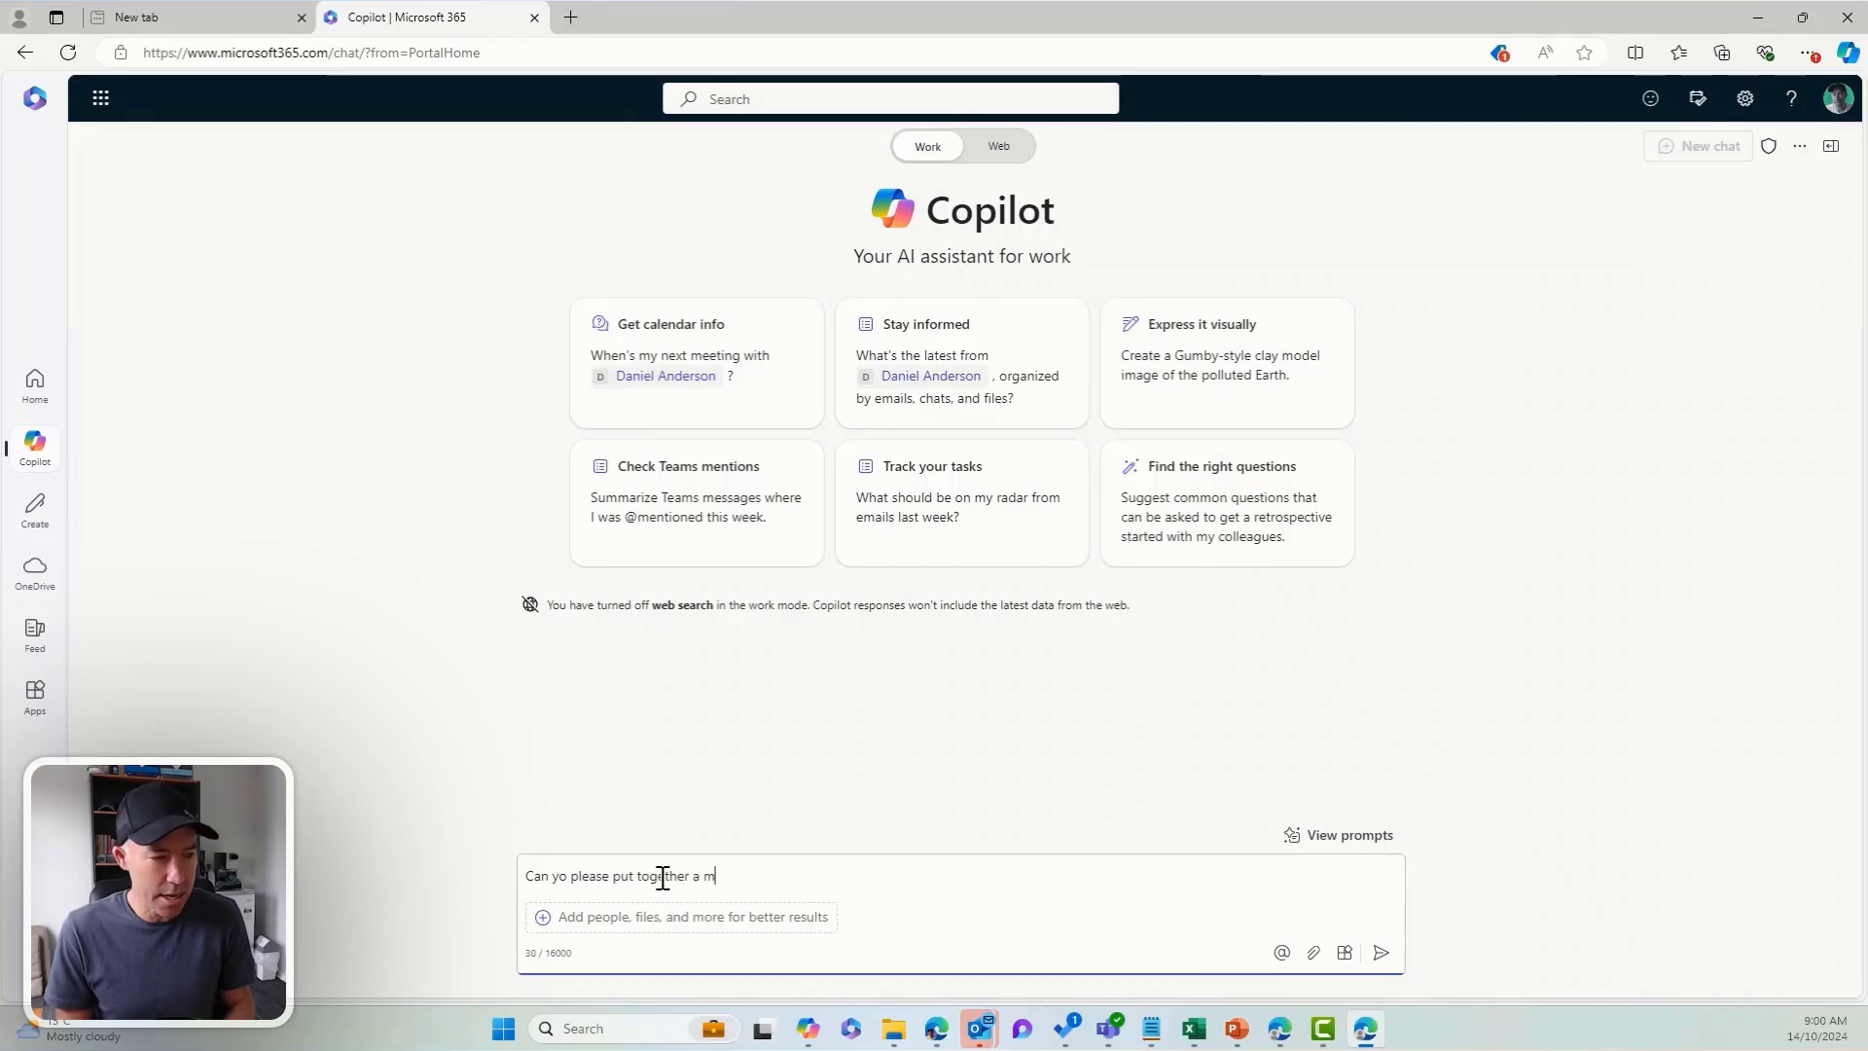
text(eeting agenda)
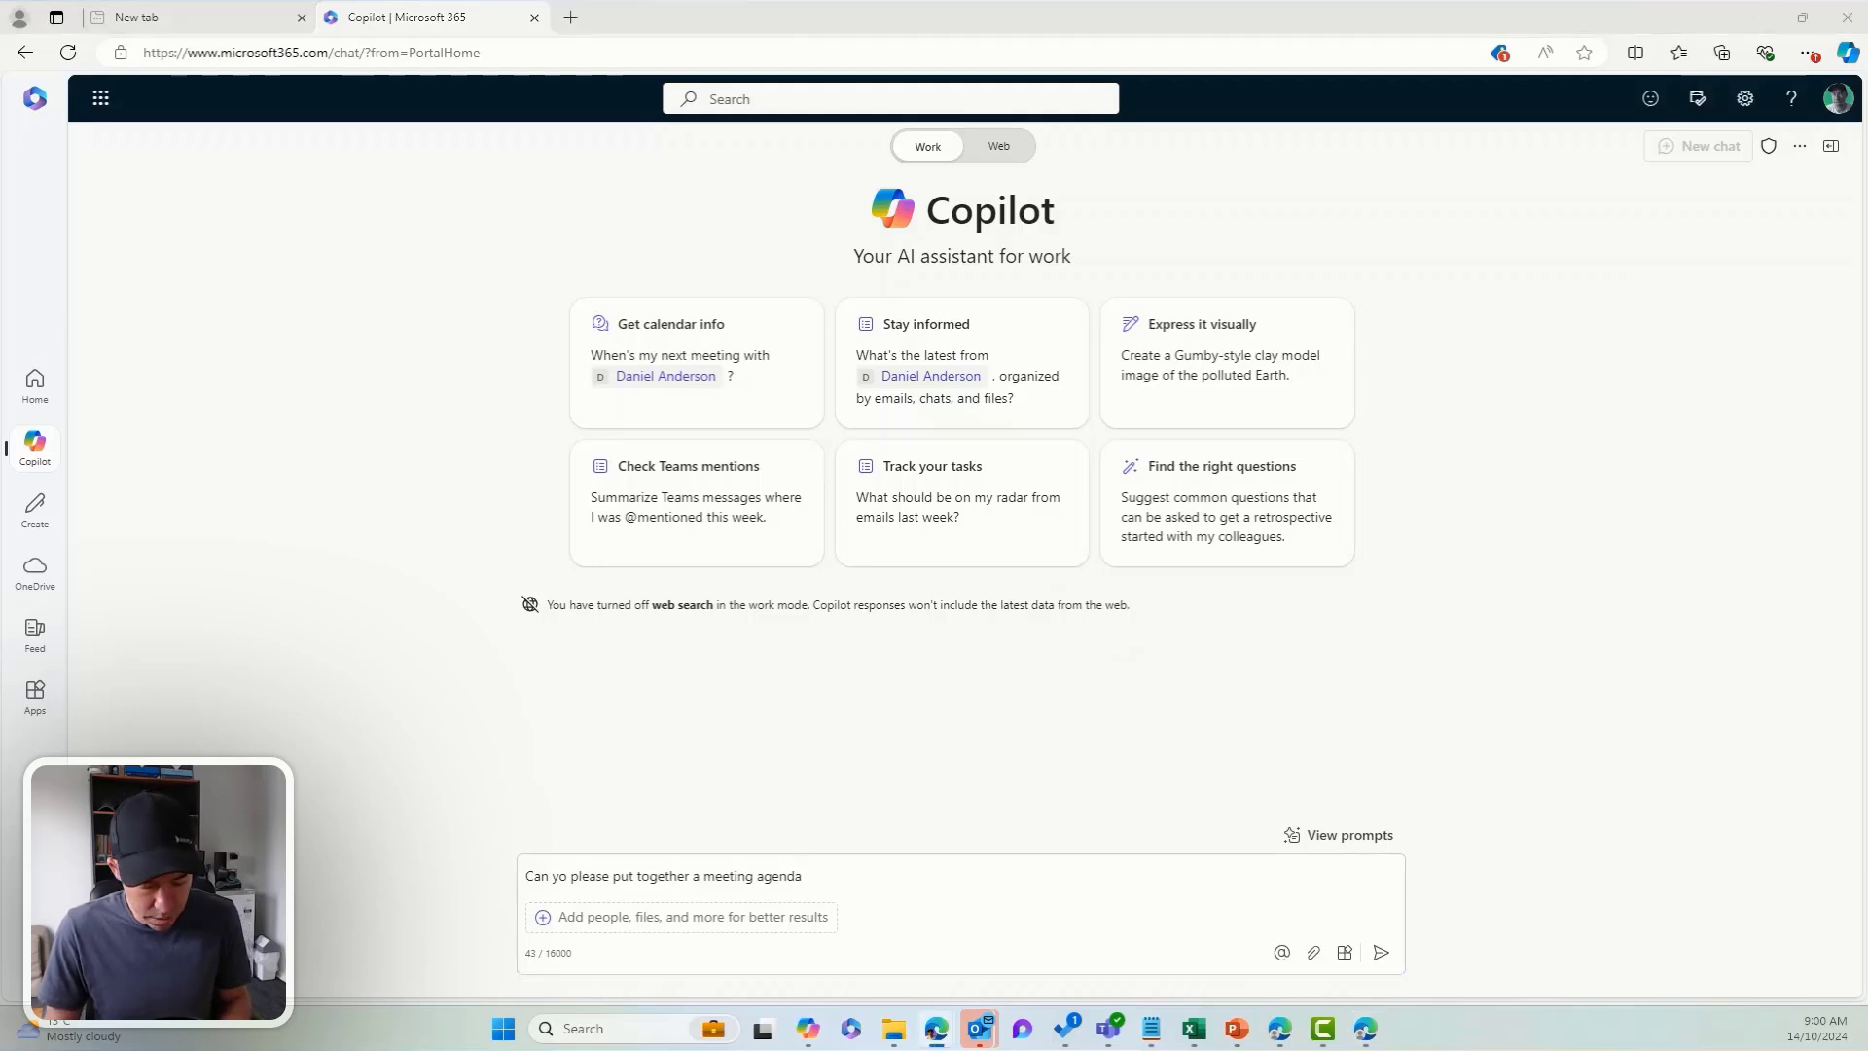
click(968, 873)
text(using the PALD Framework)
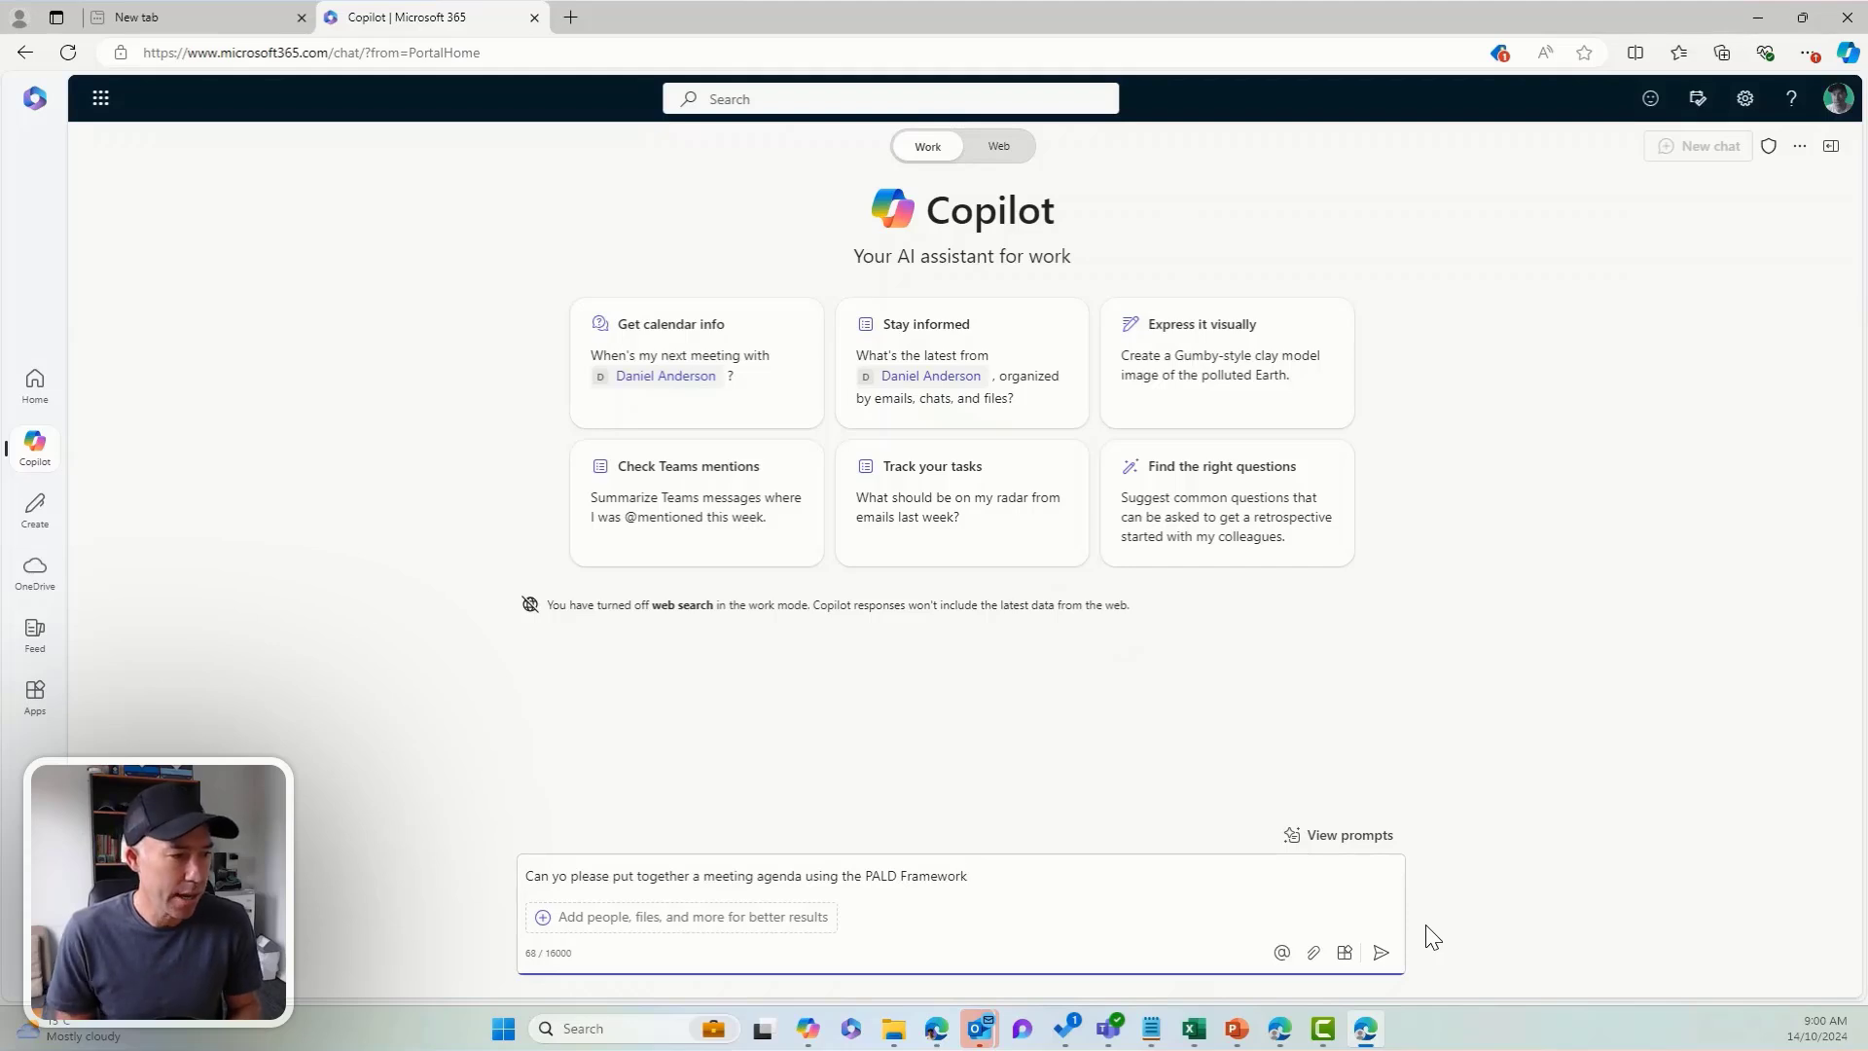
text(for a meeting)
text( htat)
text(at I have comi)
text(ng up with )
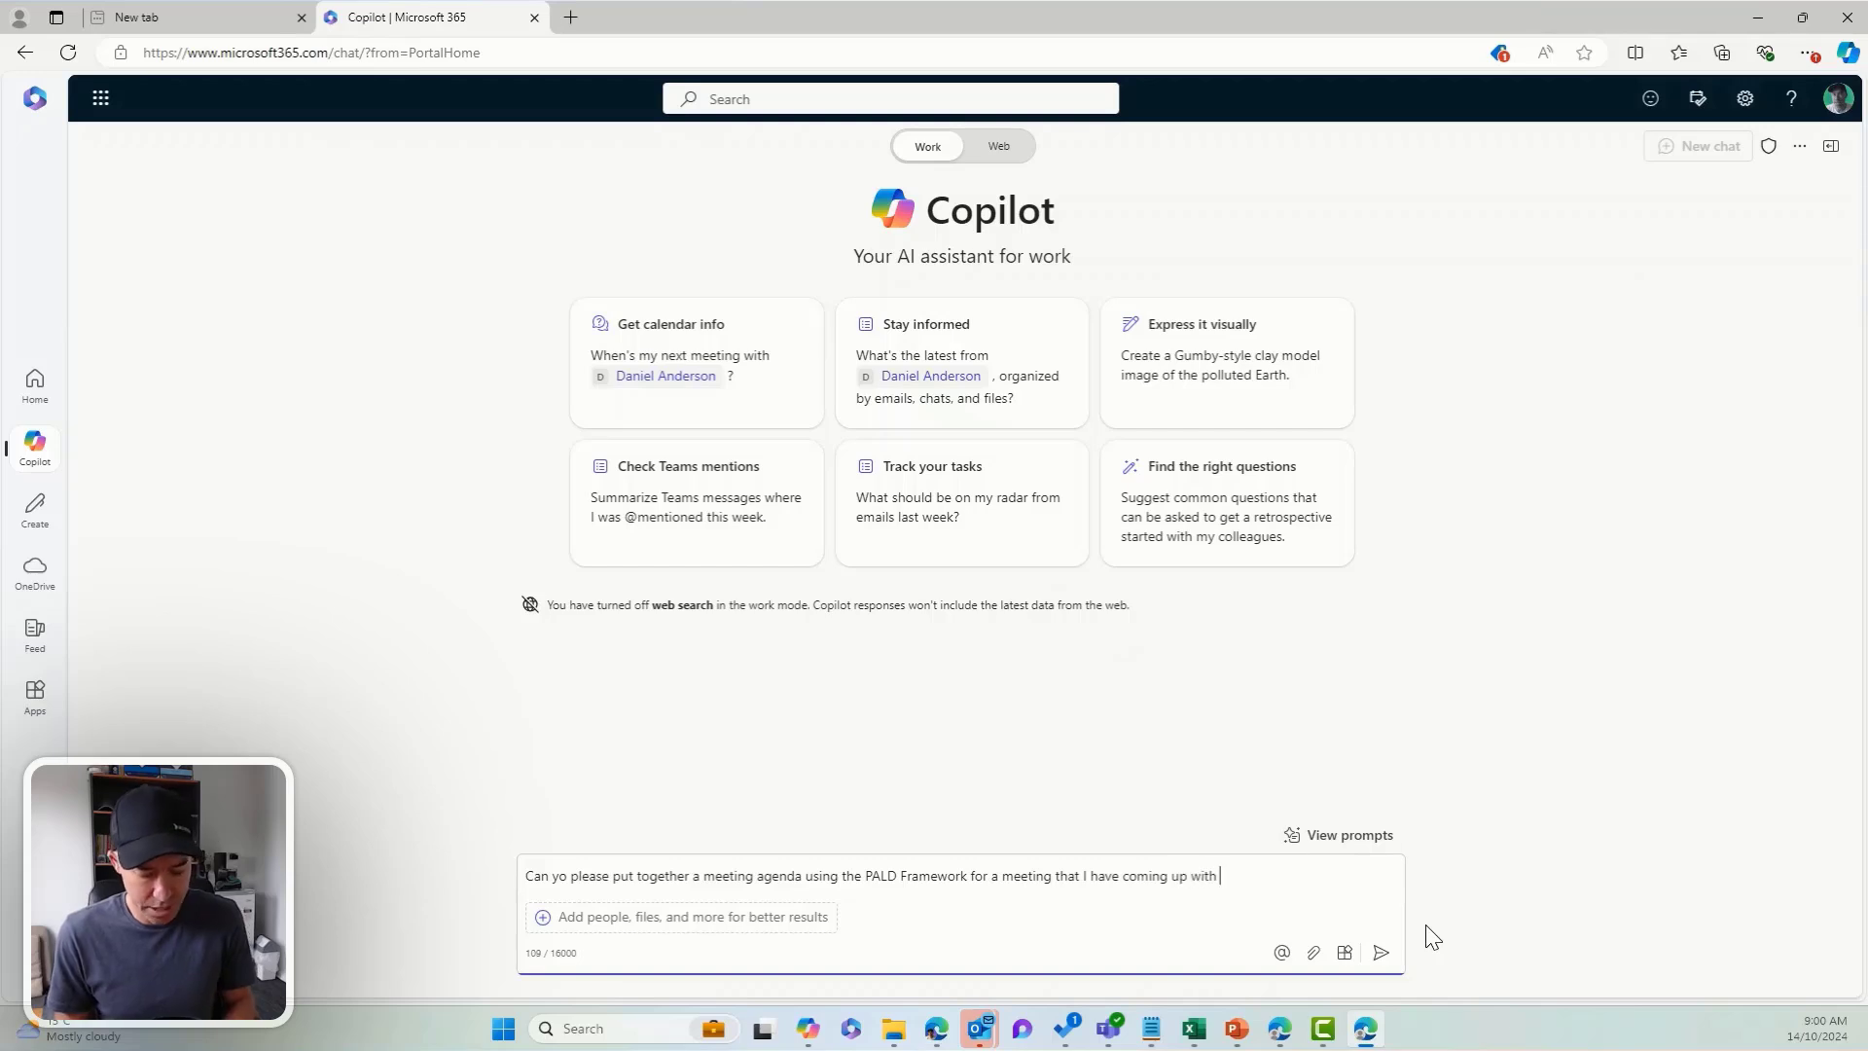
text(/)
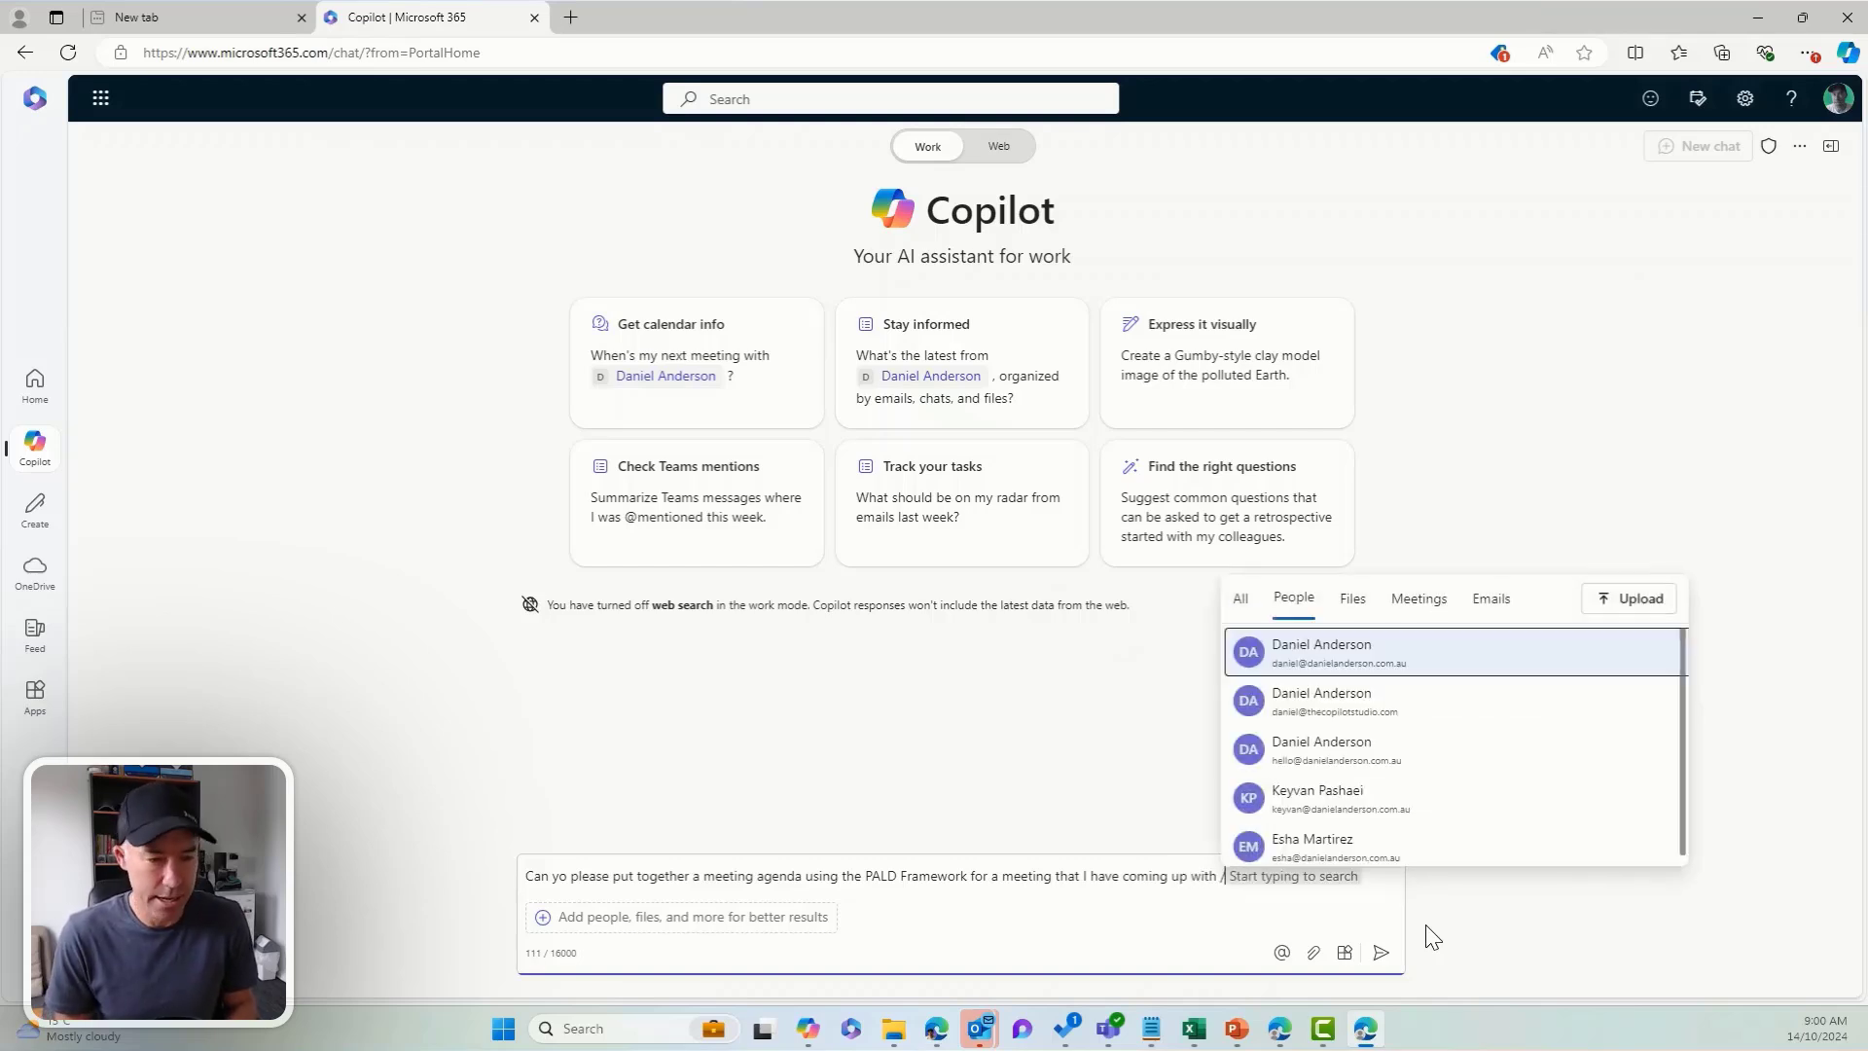
text(daniel)
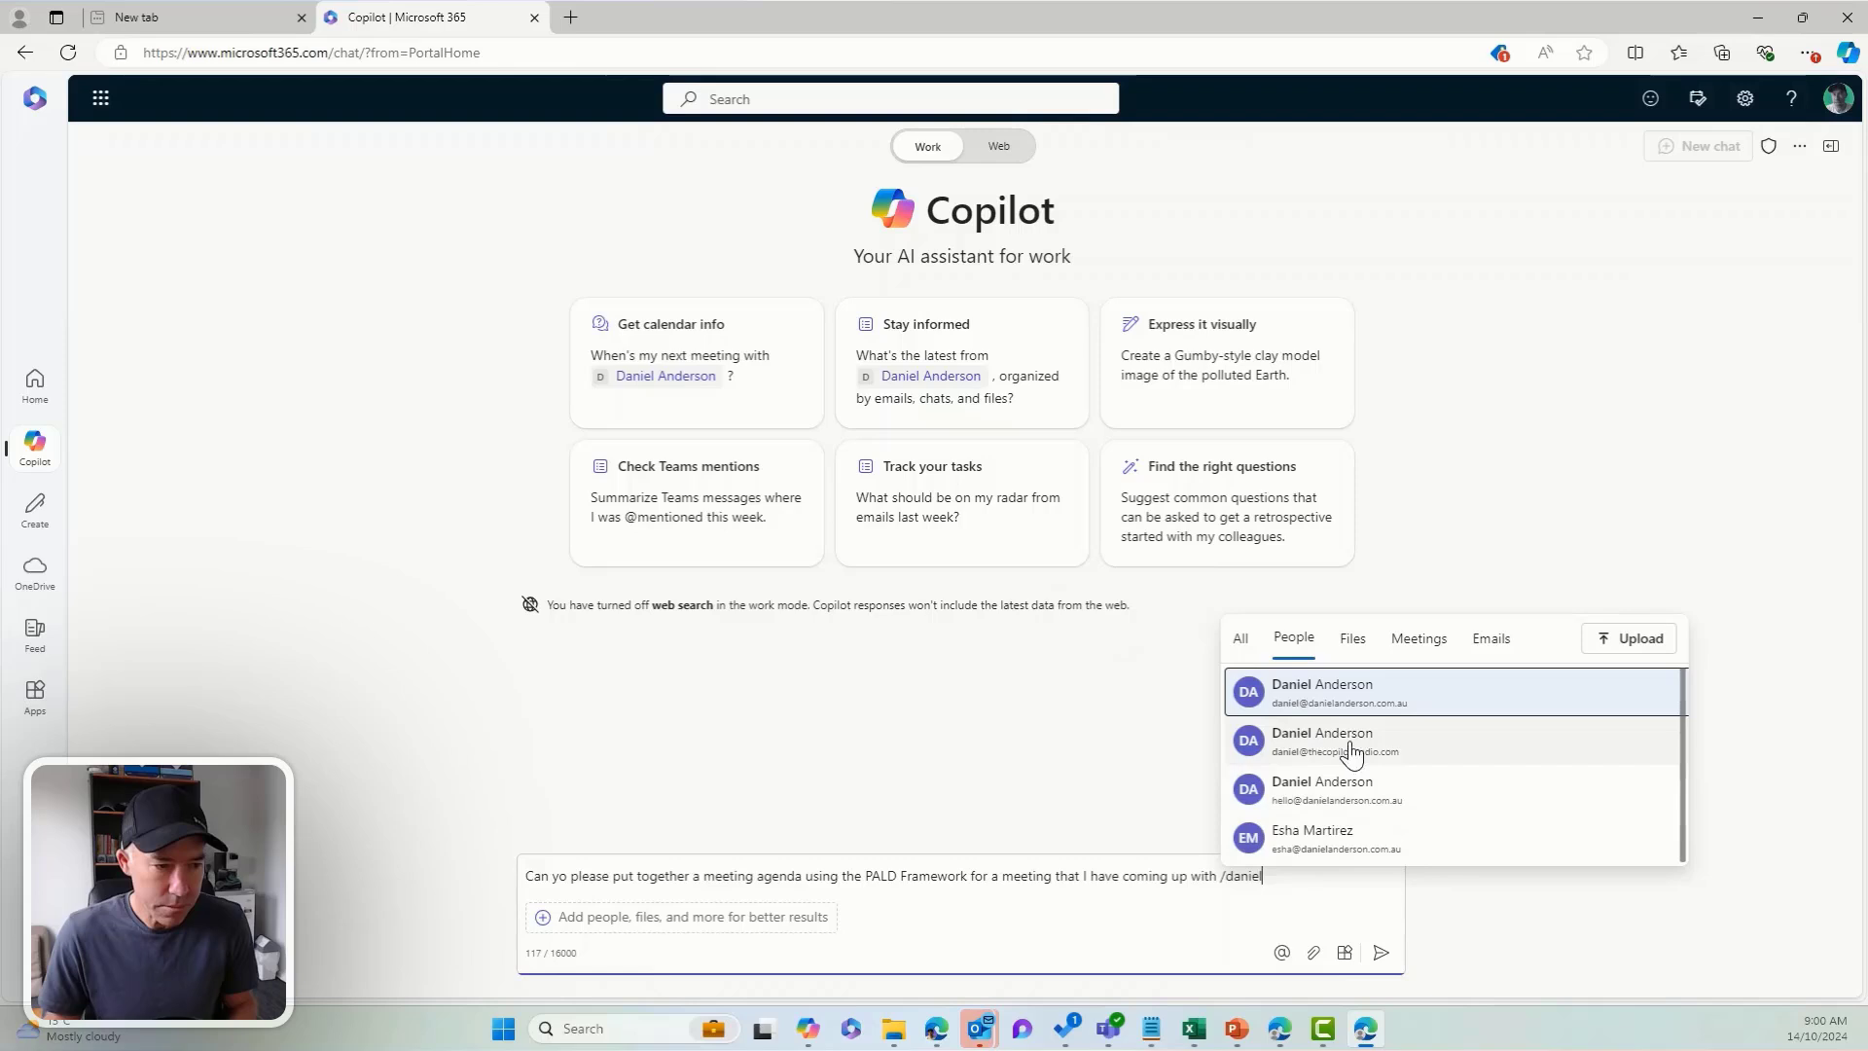
click(1353, 707)
text(. P)
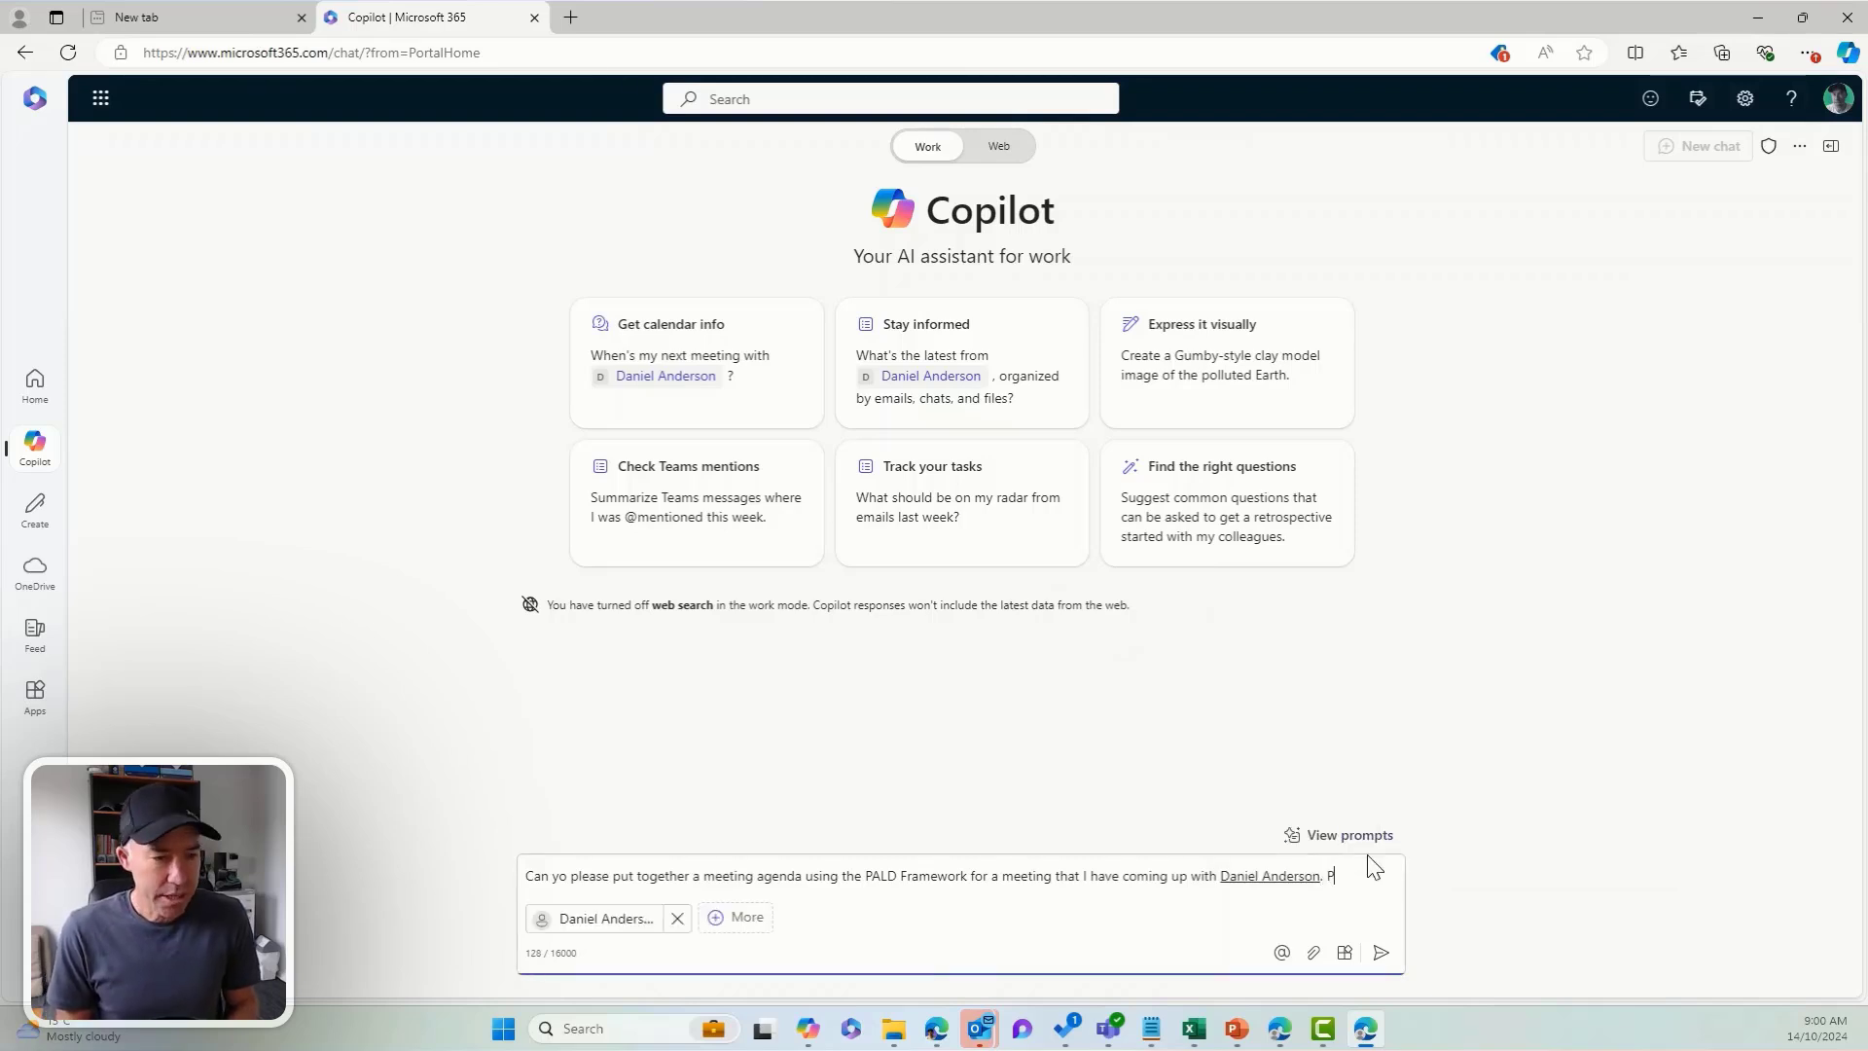
text(lease base )
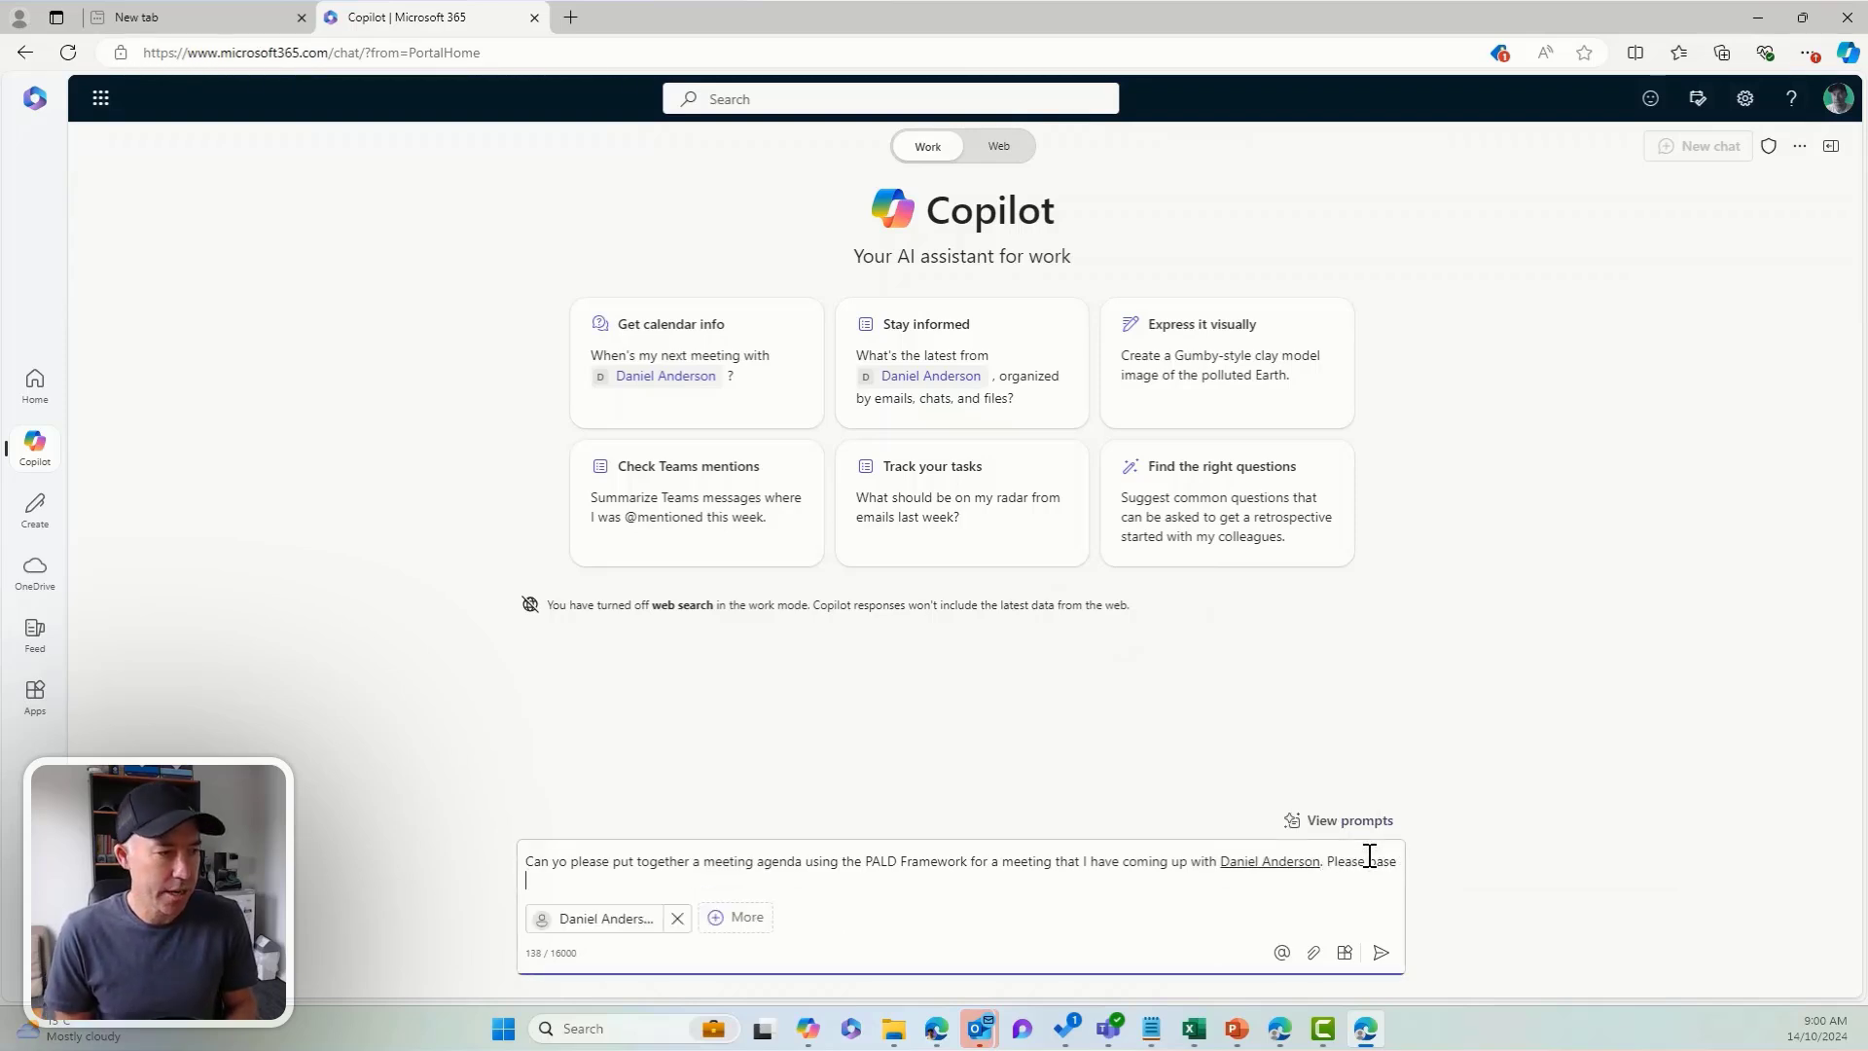
text(the ggend)
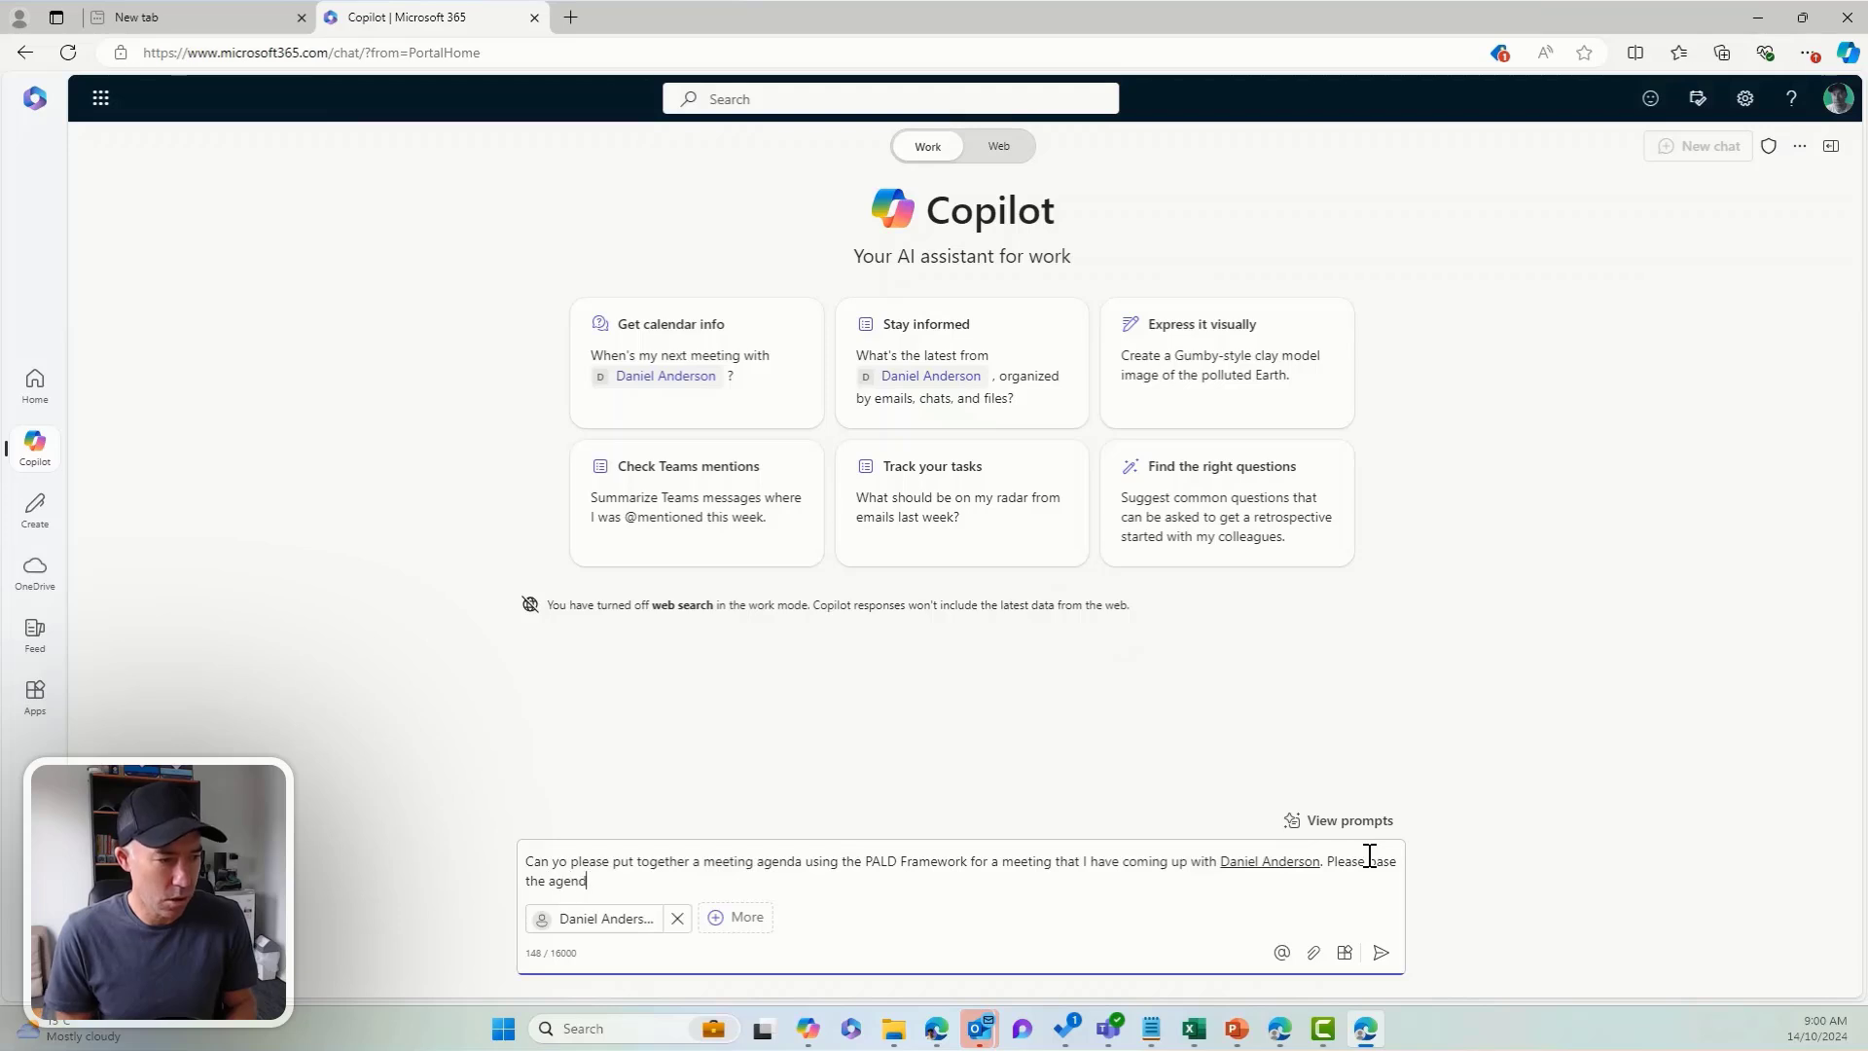
text(a on the em)
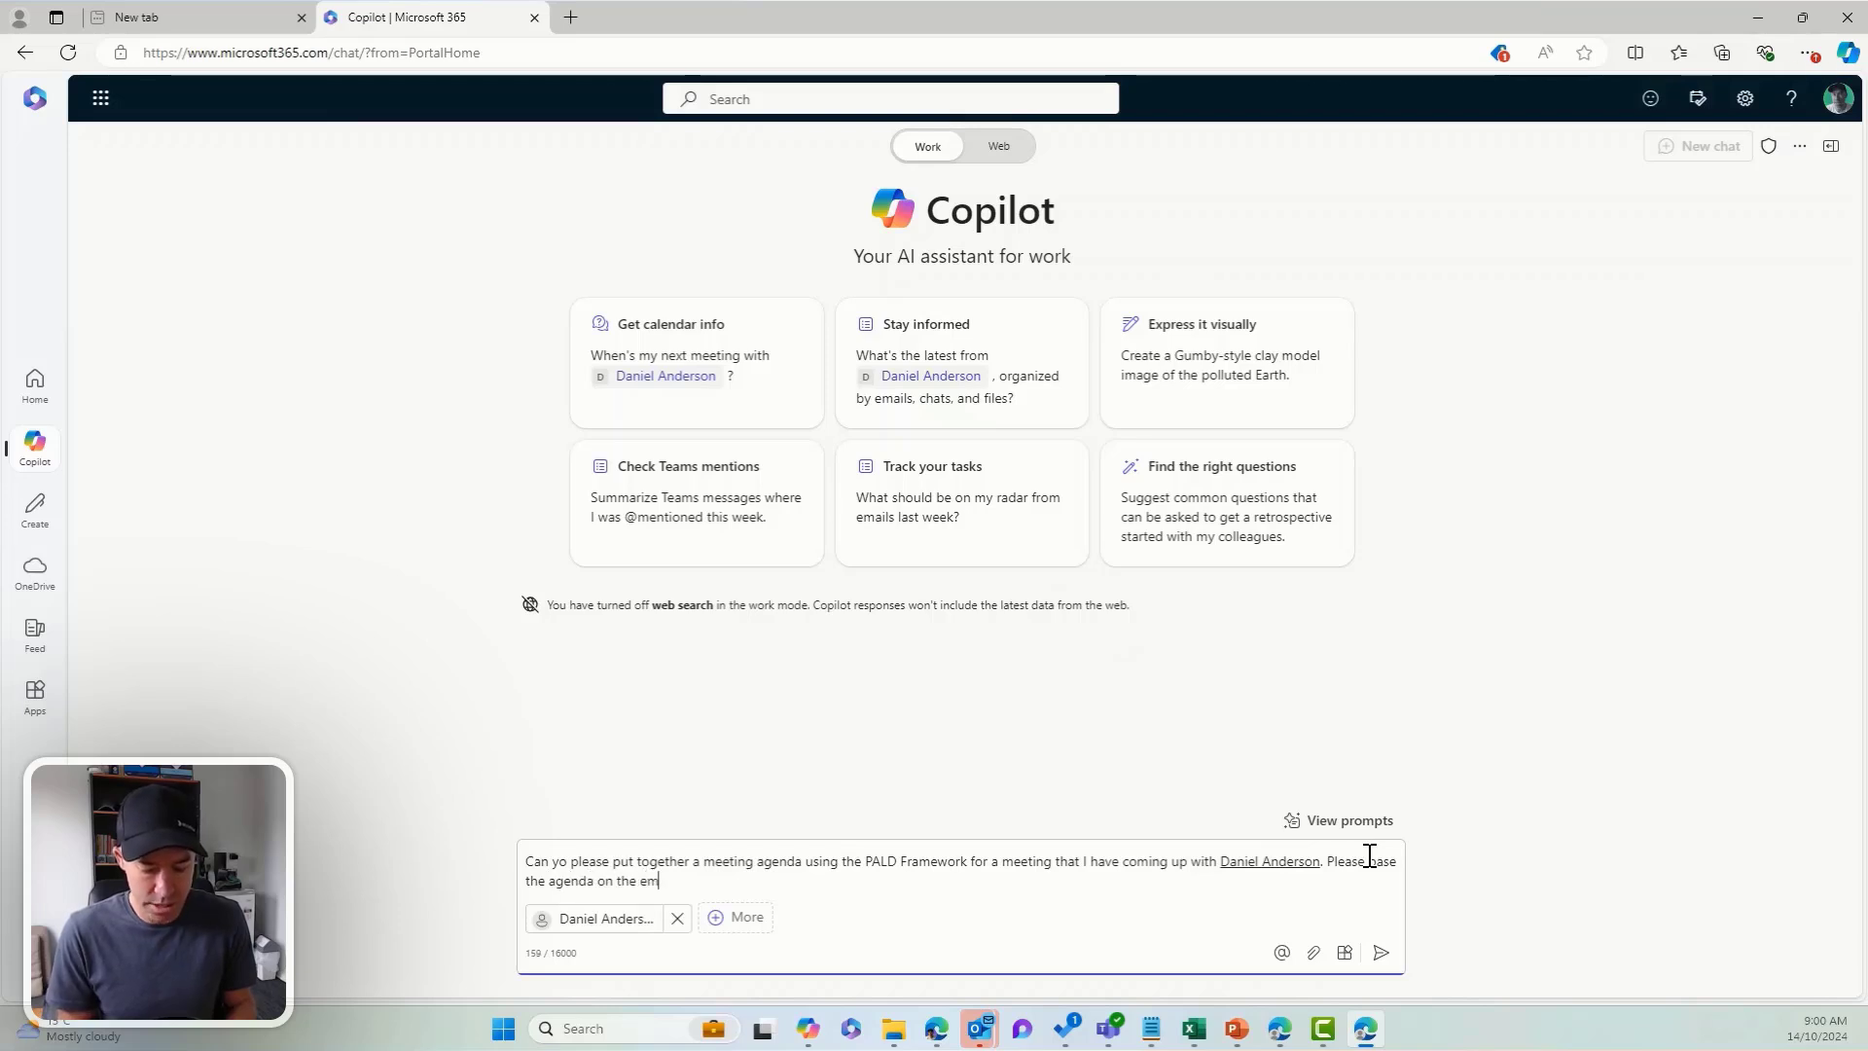
text(ails and conversations we have had)
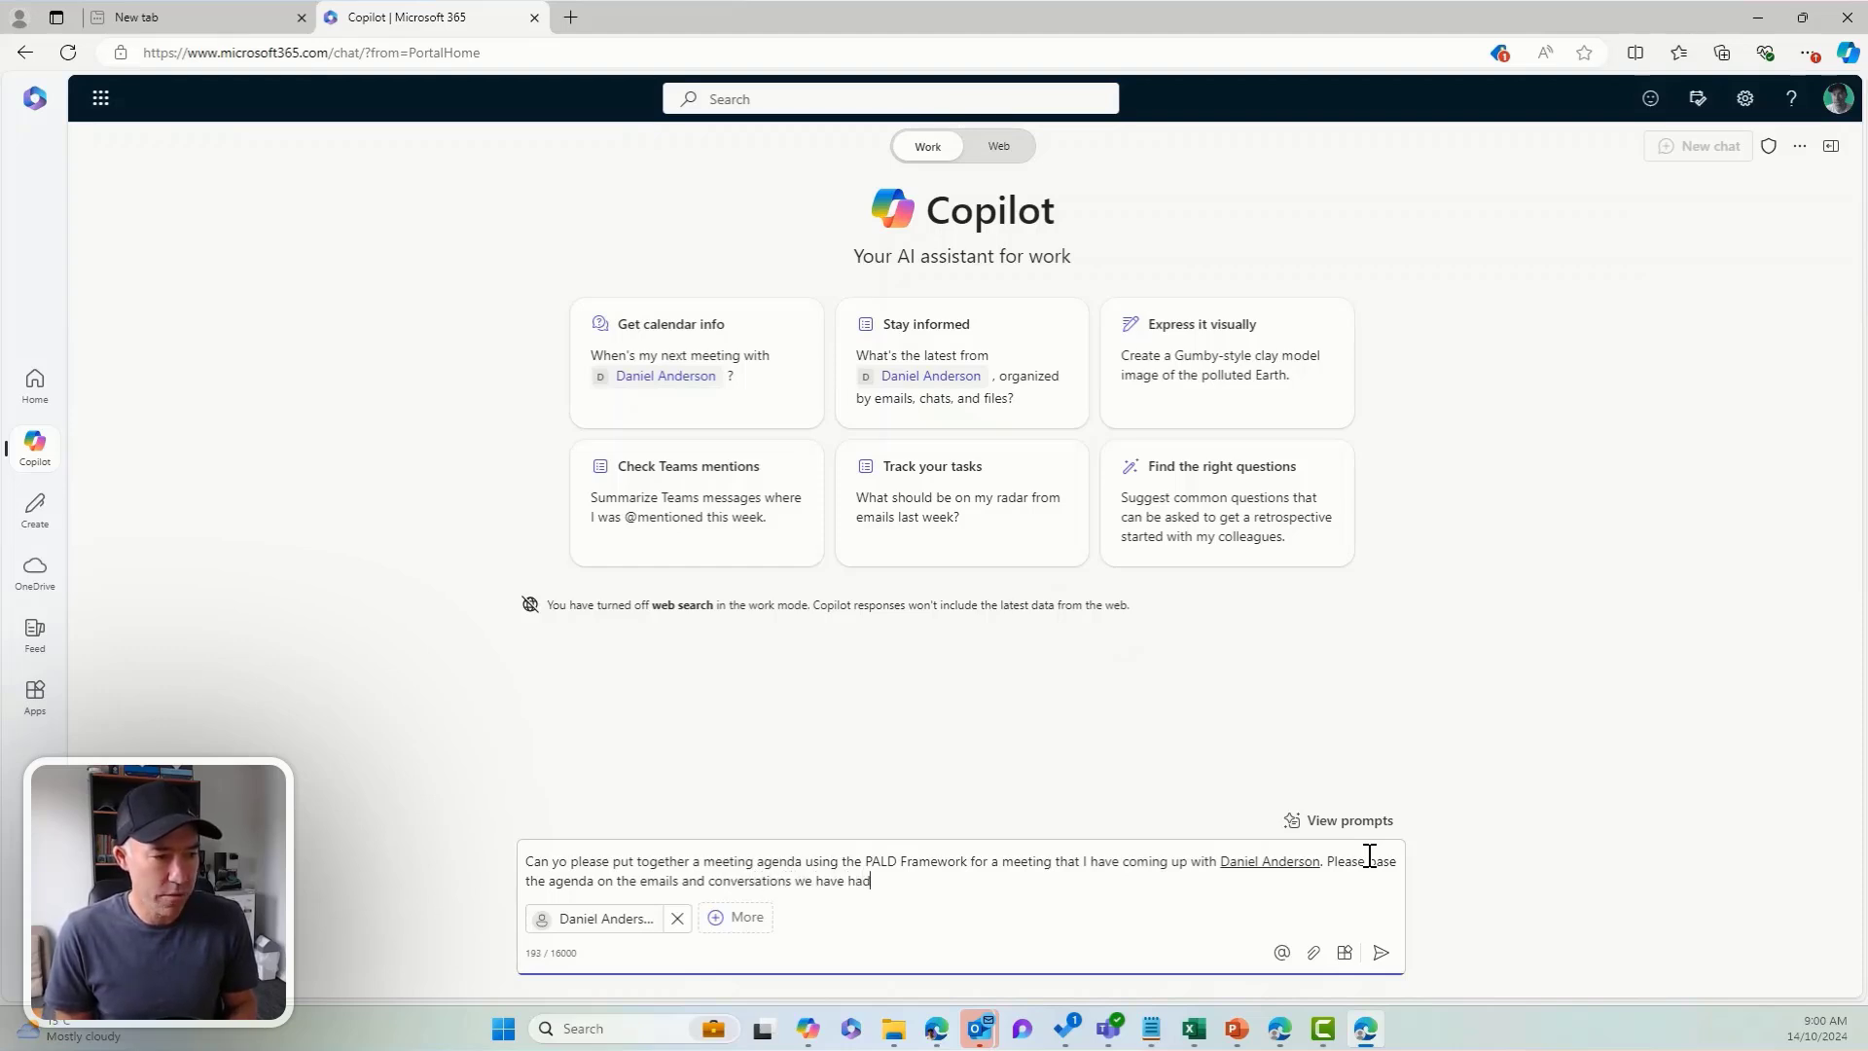
text( over the past 4 weeks)
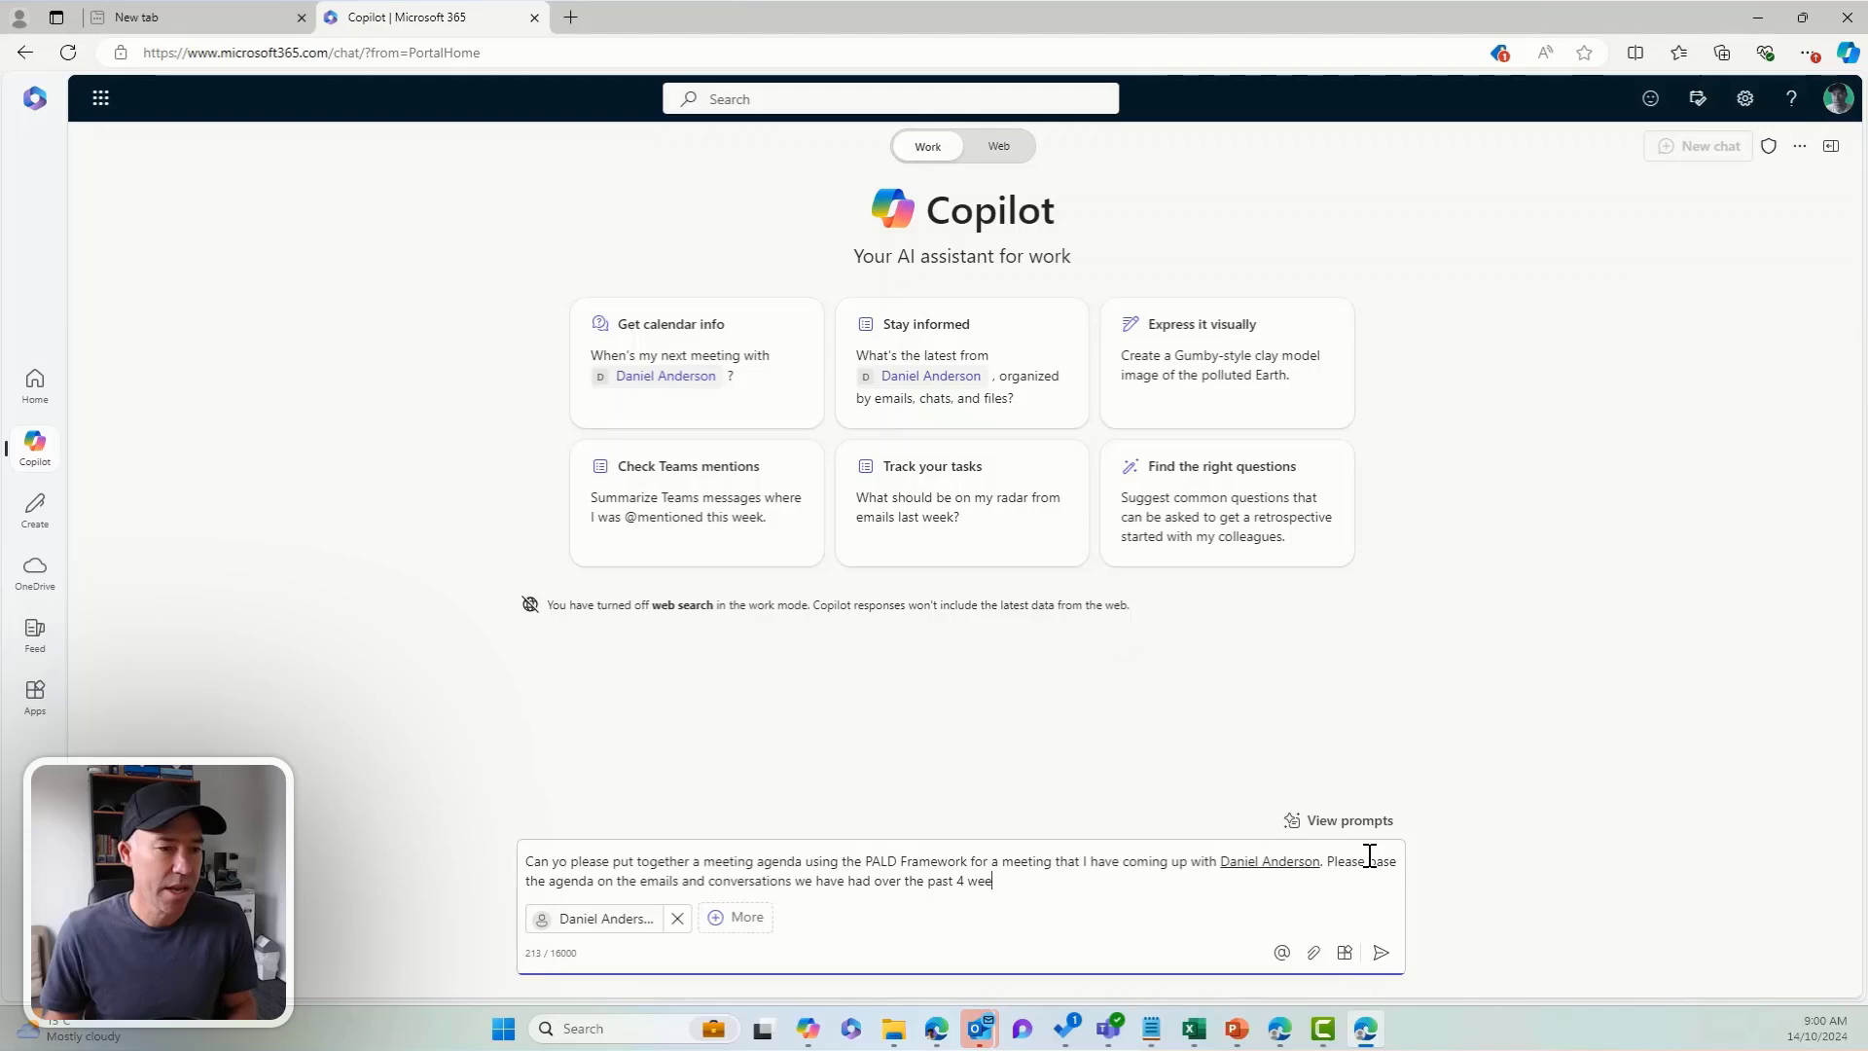
click(1381, 953)
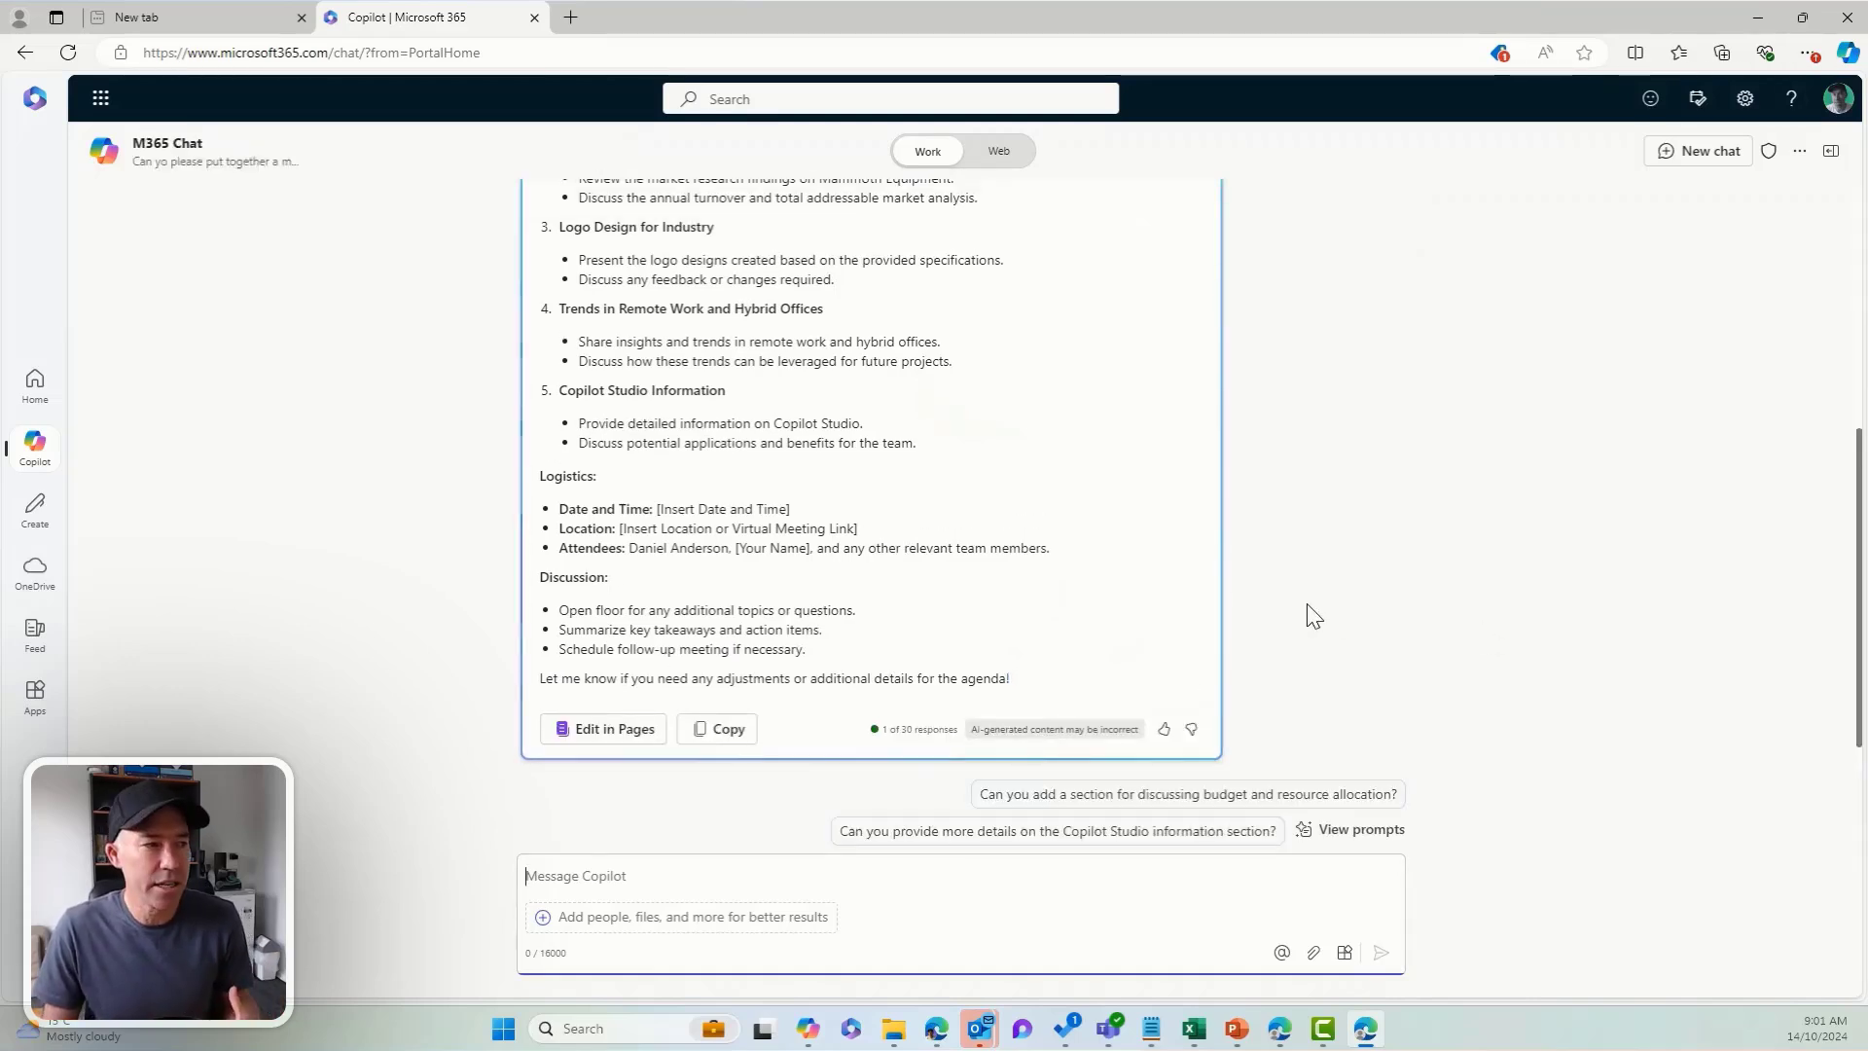
Scroll through the generated agenda response to review its sections
scroll(1305, 613, up, 5)
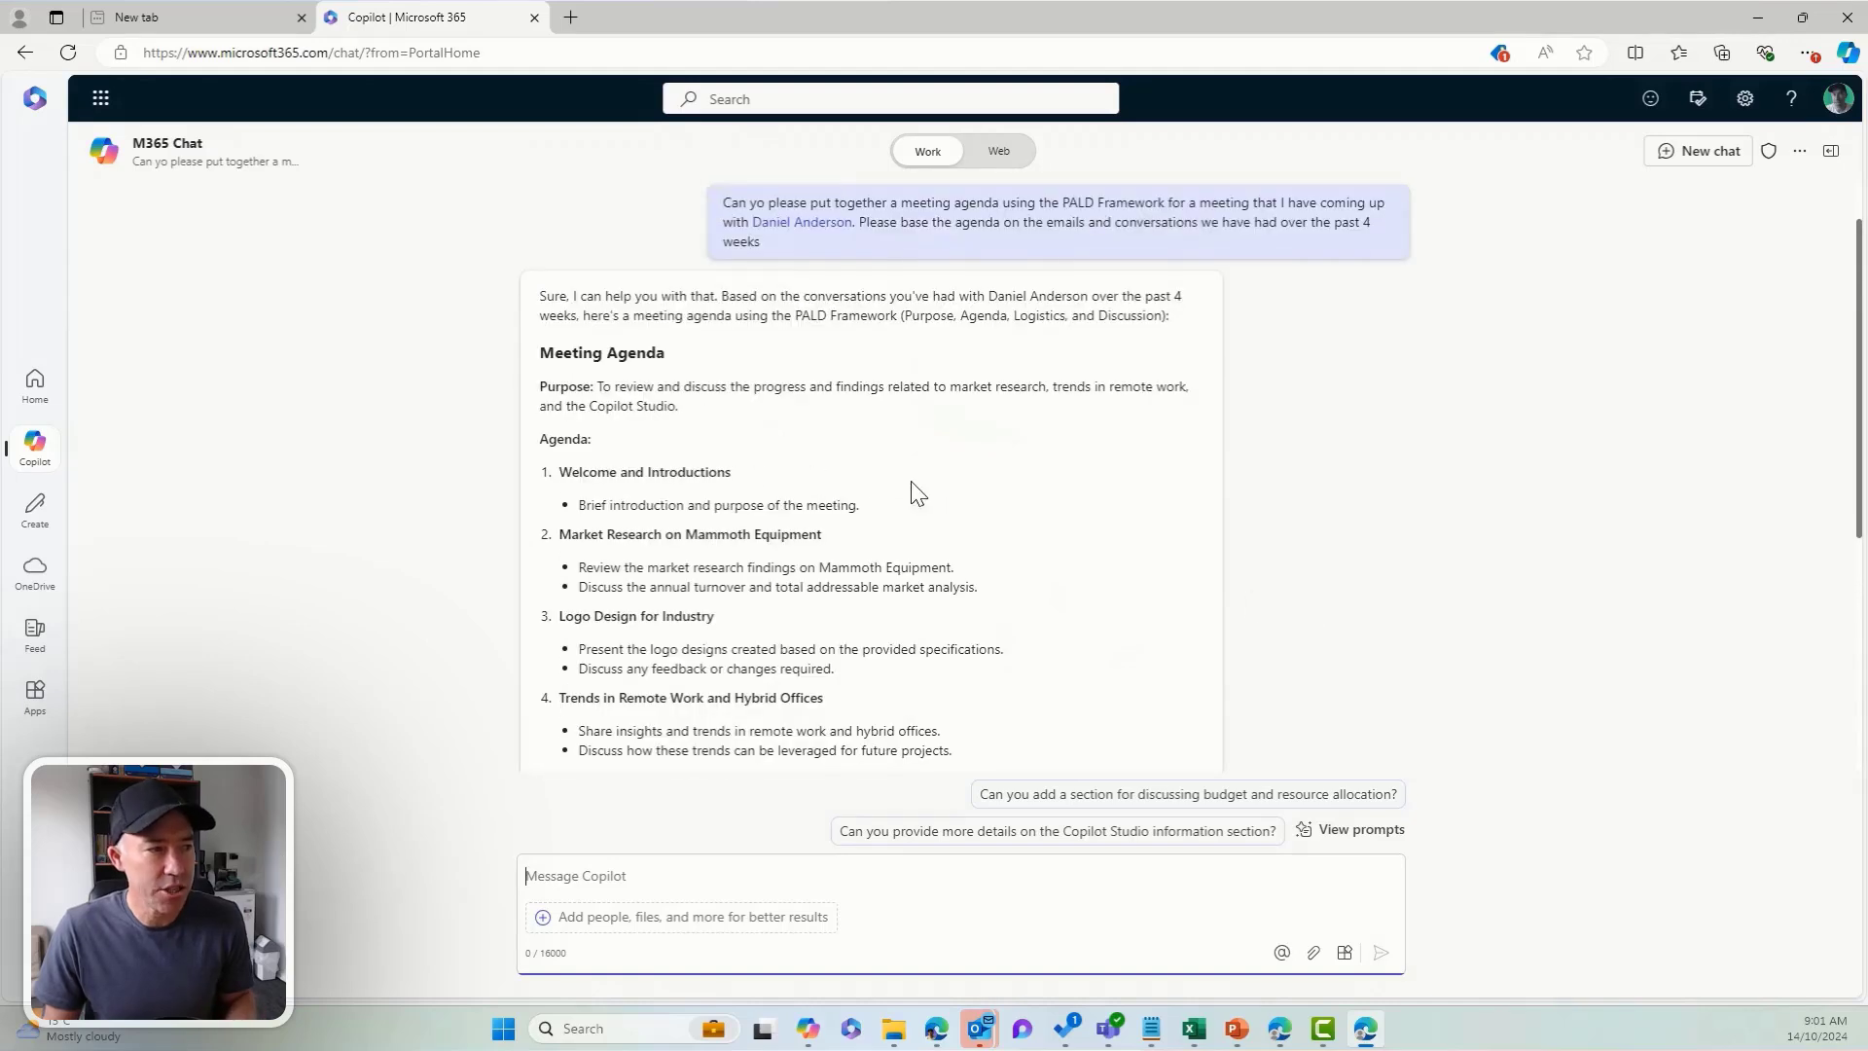
scroll(617, 467, down, 1)
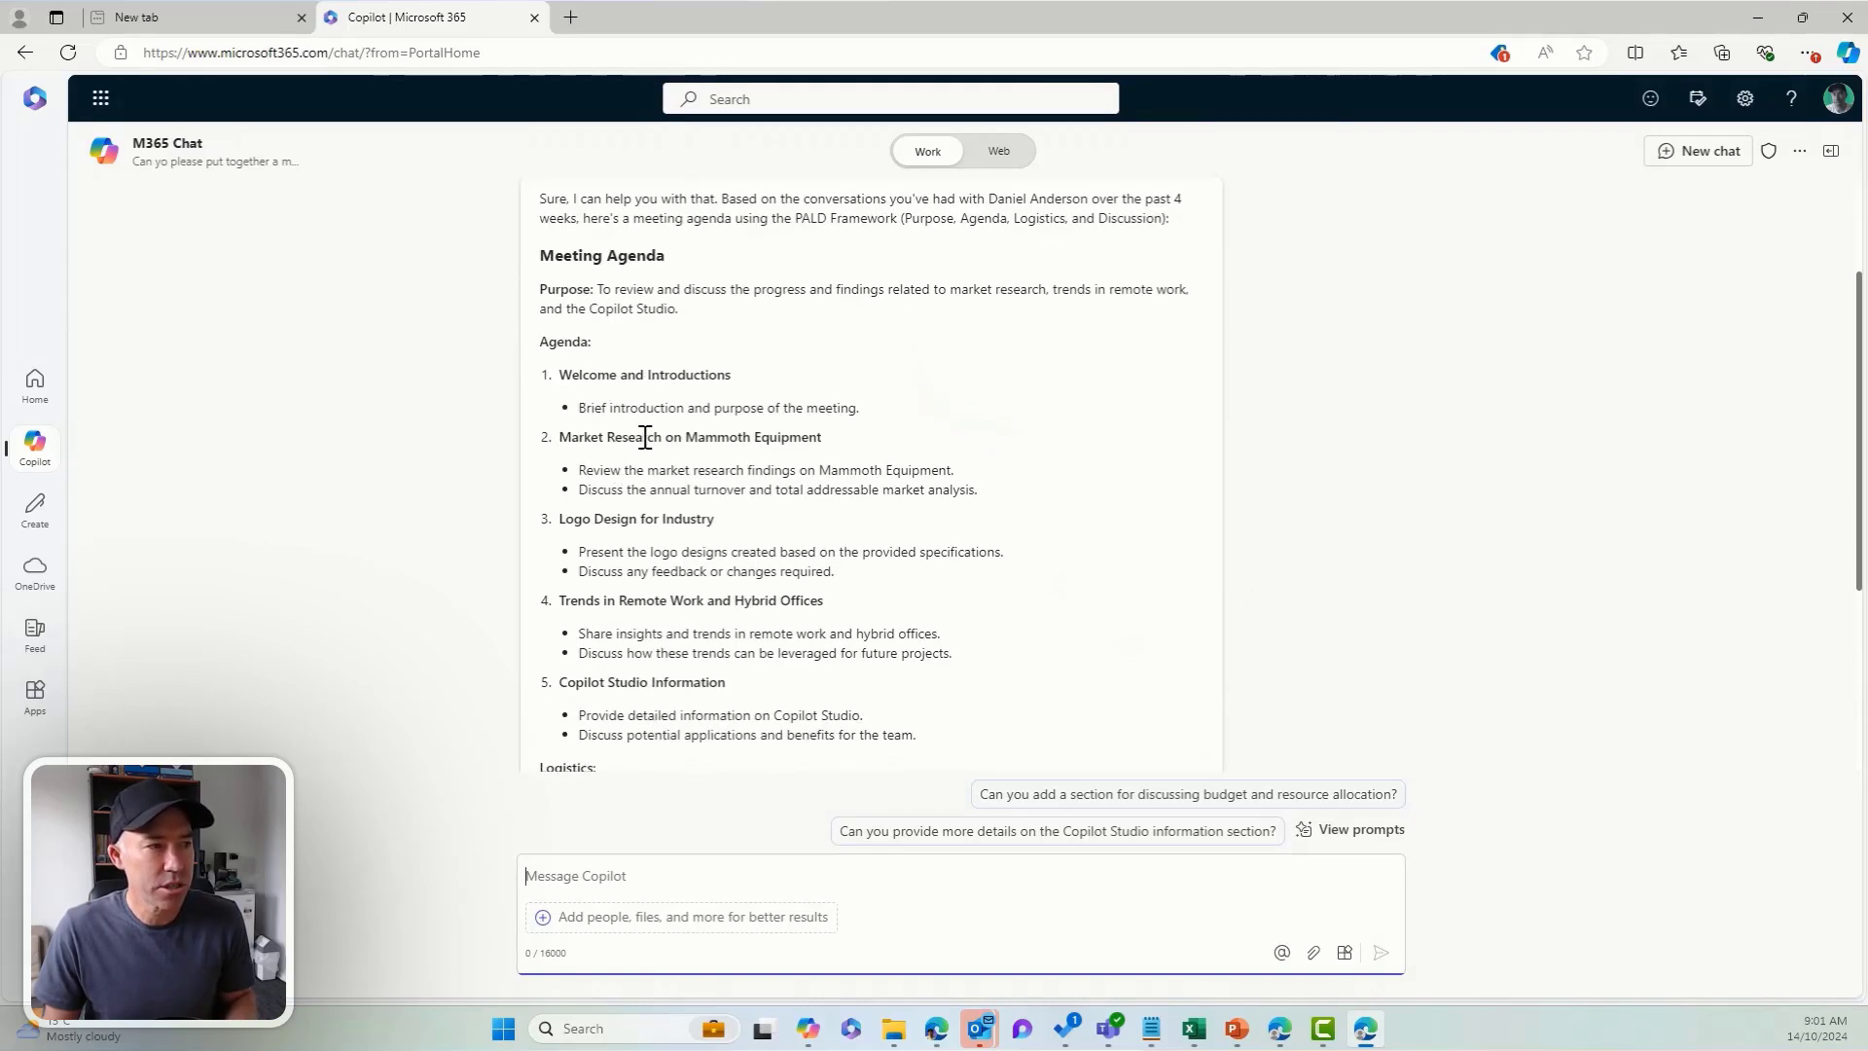
scroll(645, 439, down, 1)
drag(683, 340, 768, 340)
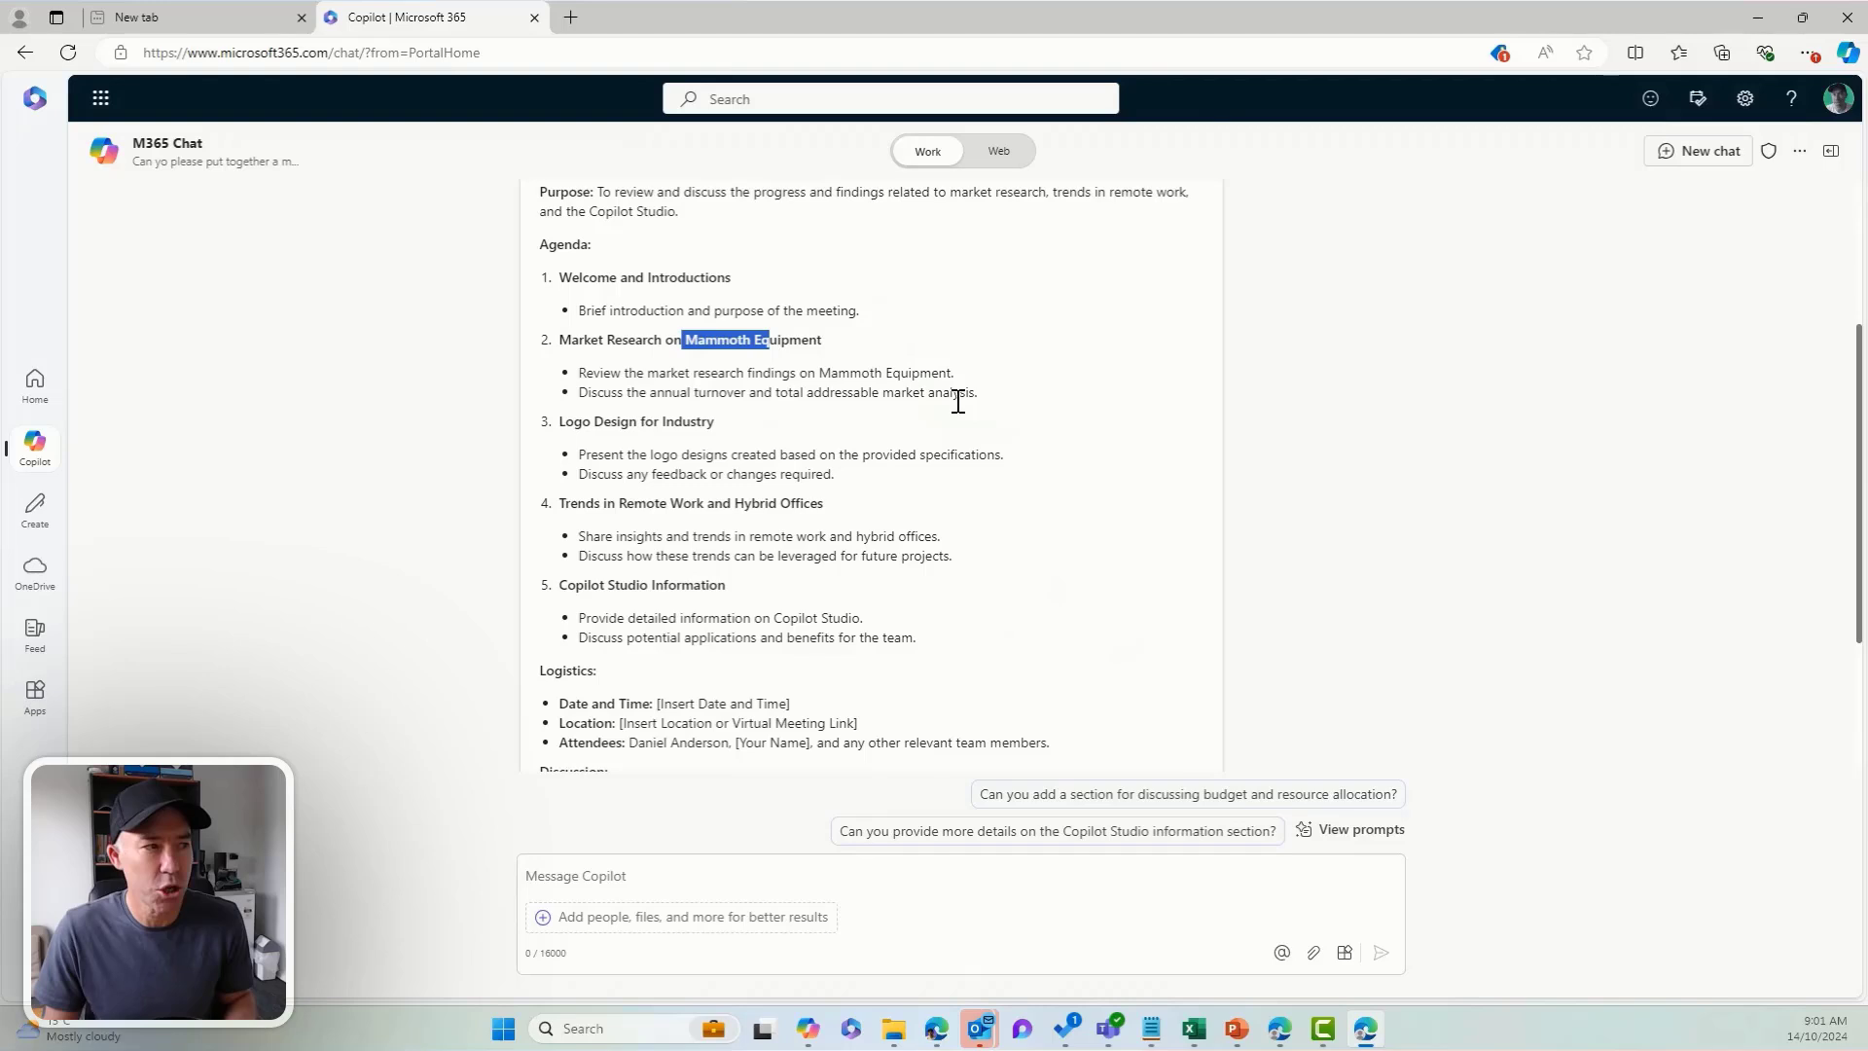
scroll(959, 401, down, 1)
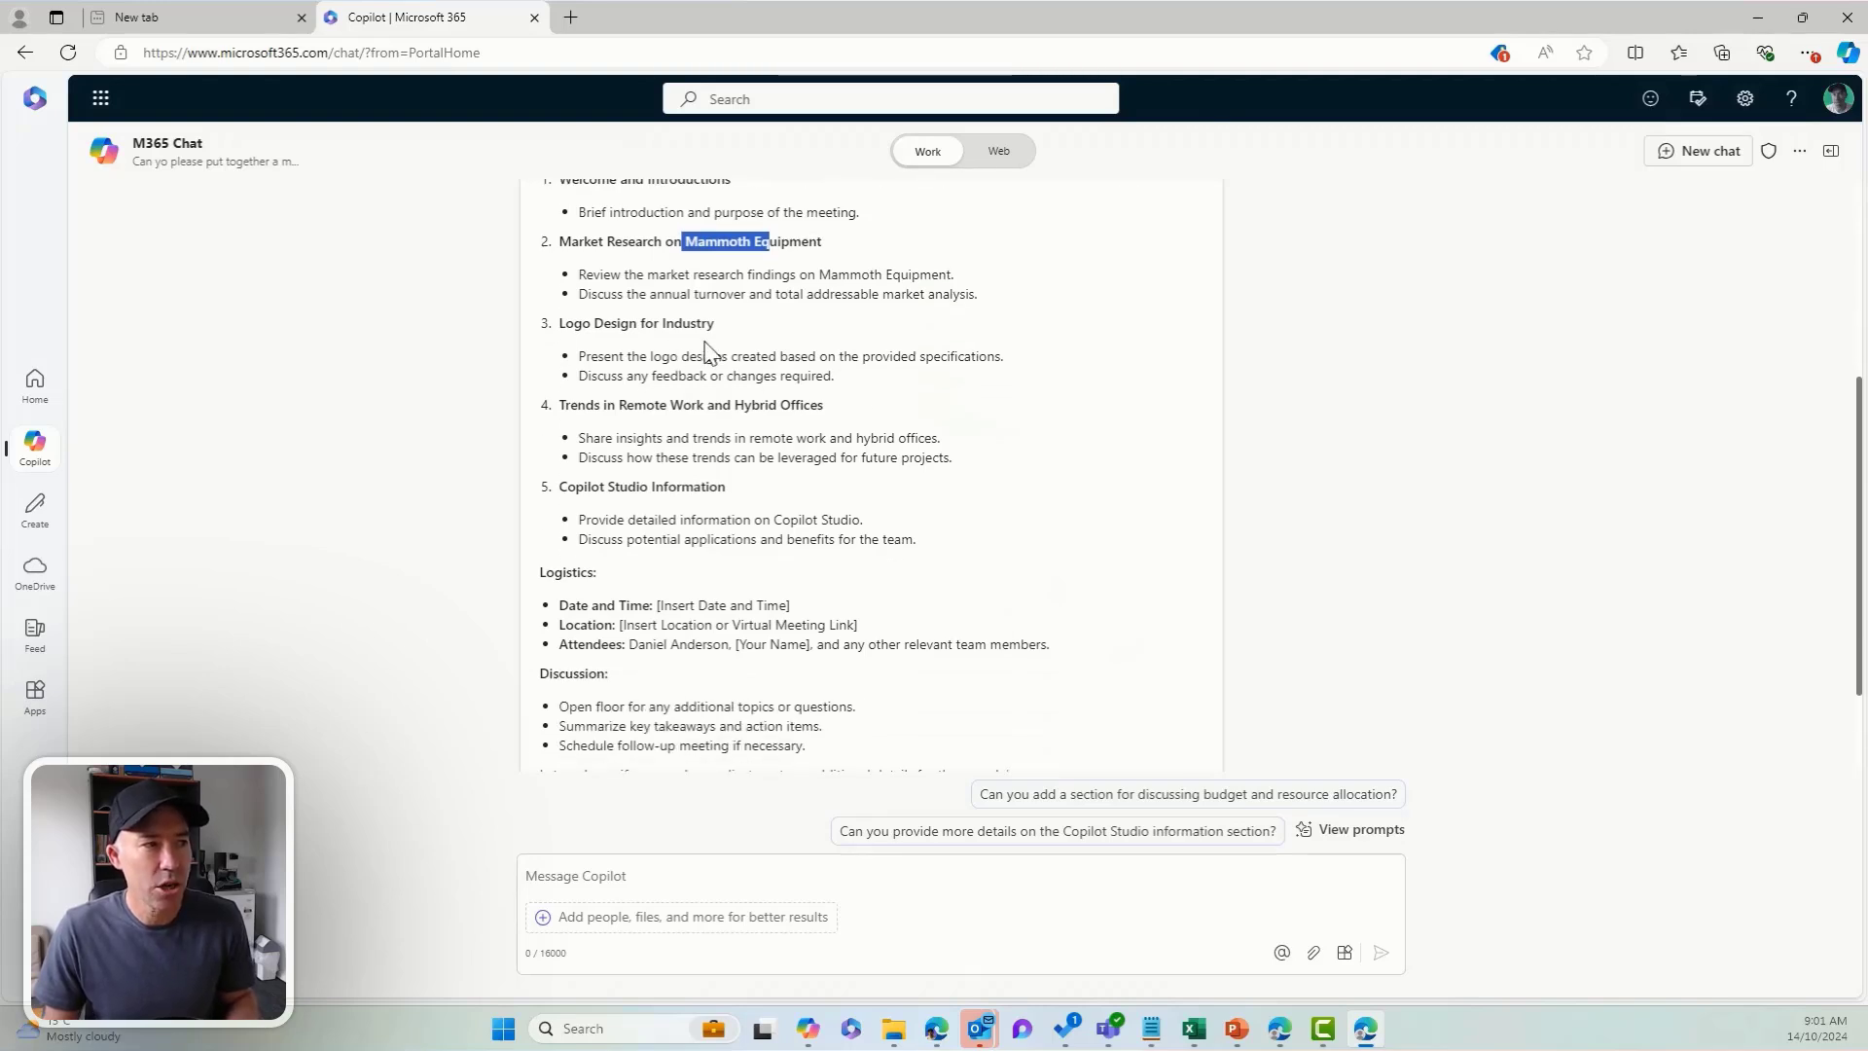
scroll(707, 352, down, 1)
scroll(710, 352, down, 1)
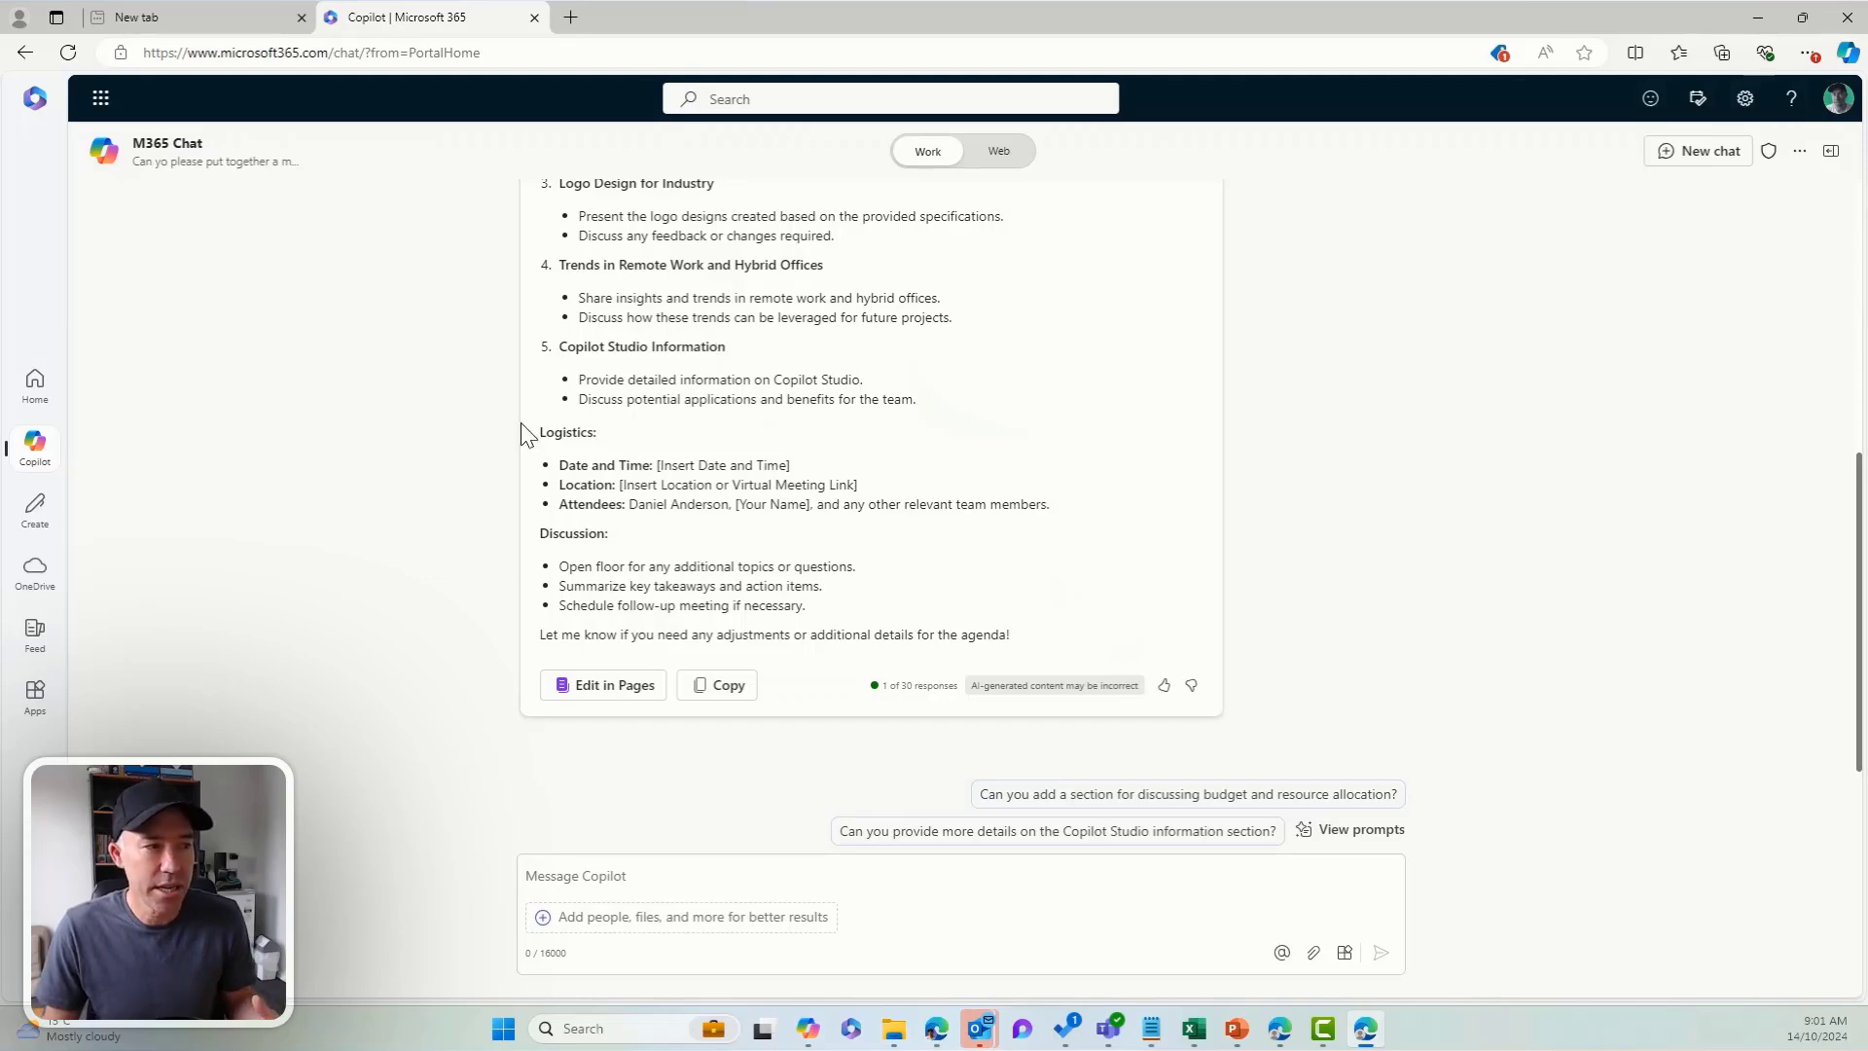
Highlight the Logistics heading, then open the finished agenda in Pages
drag(538, 431, 633, 443)
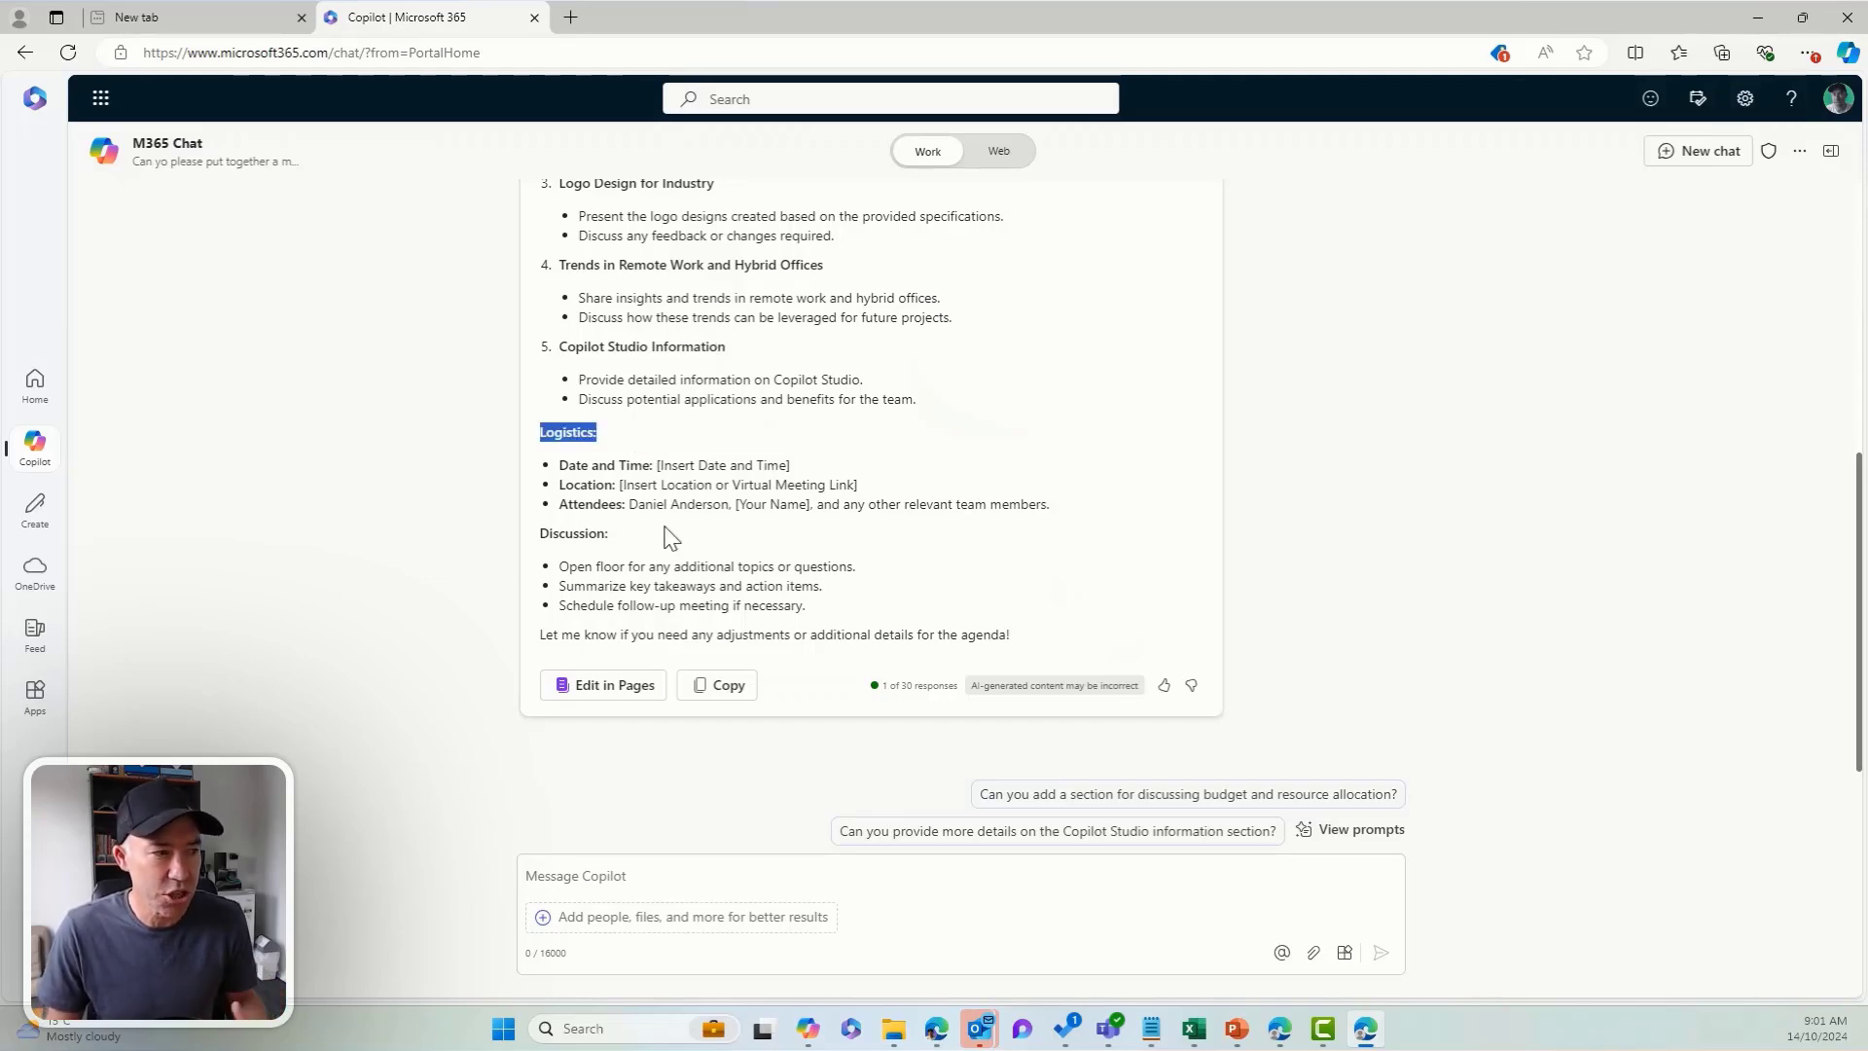
scroll(926, 564, up, 4)
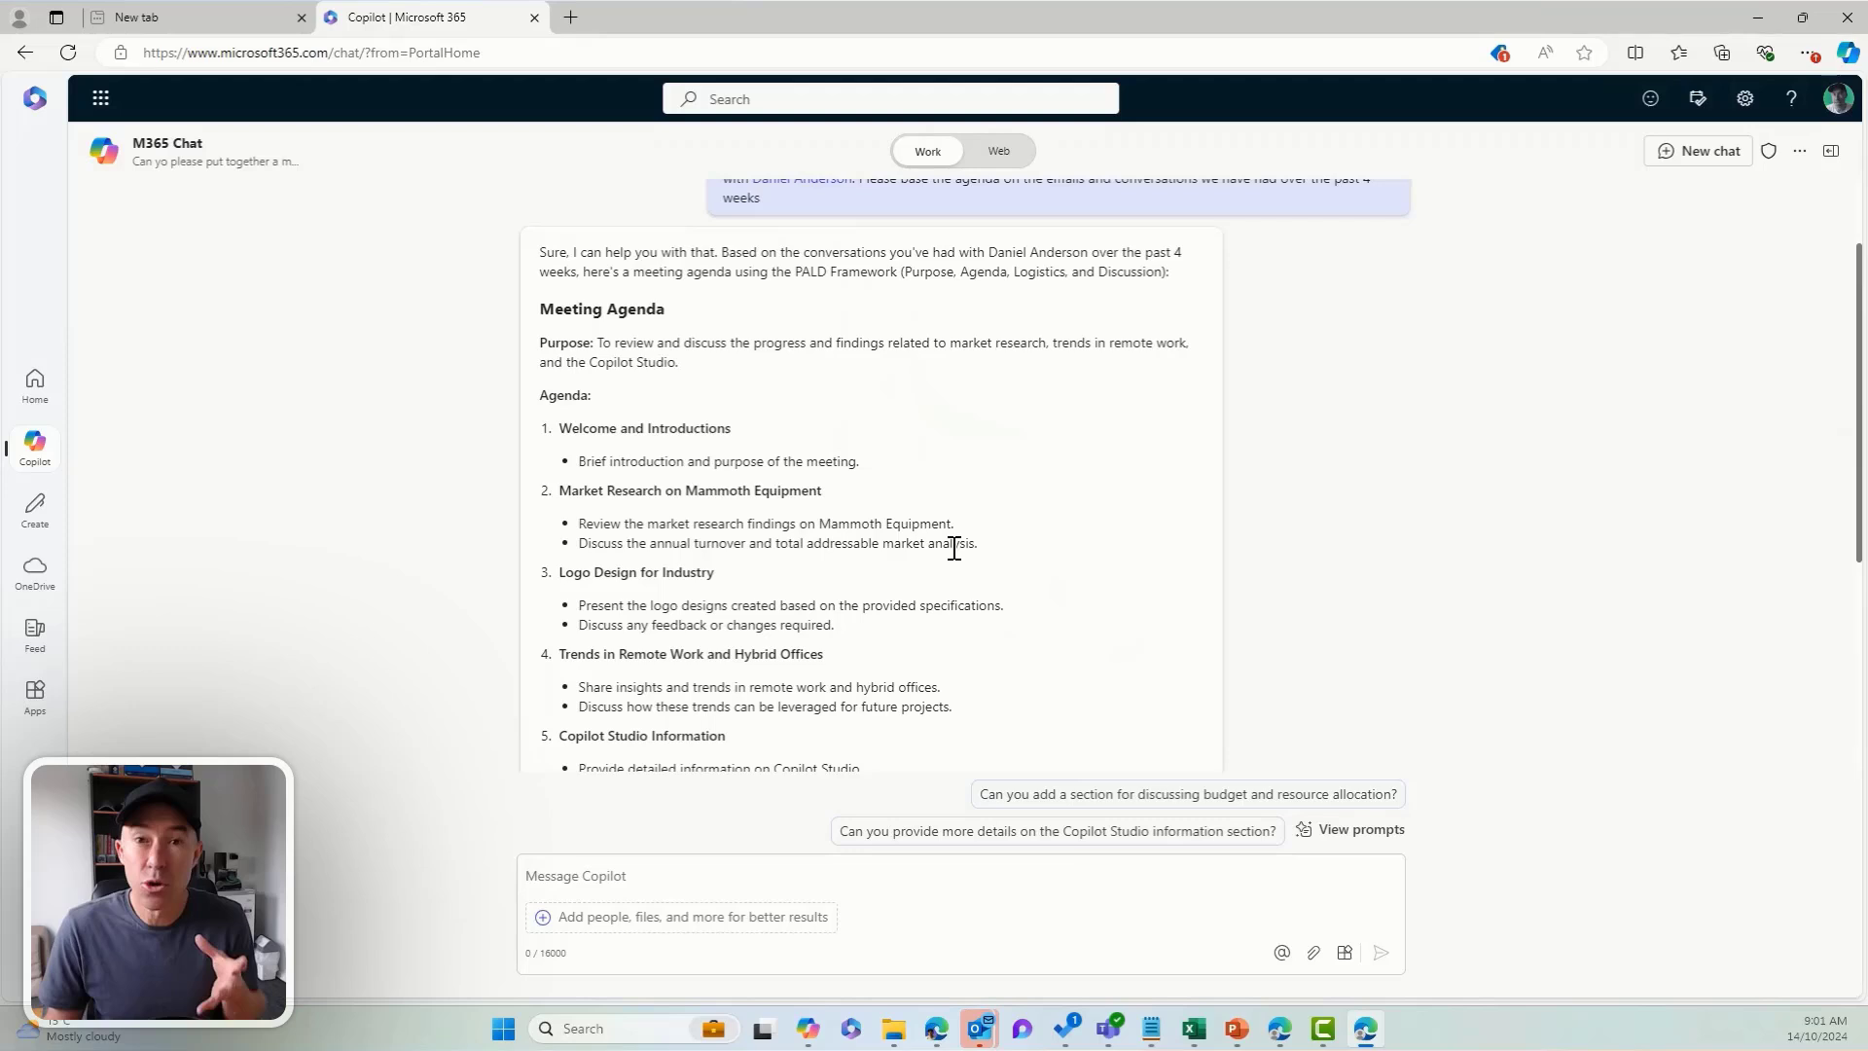
scroll(988, 546, down, 2)
scroll(997, 548, down, 2)
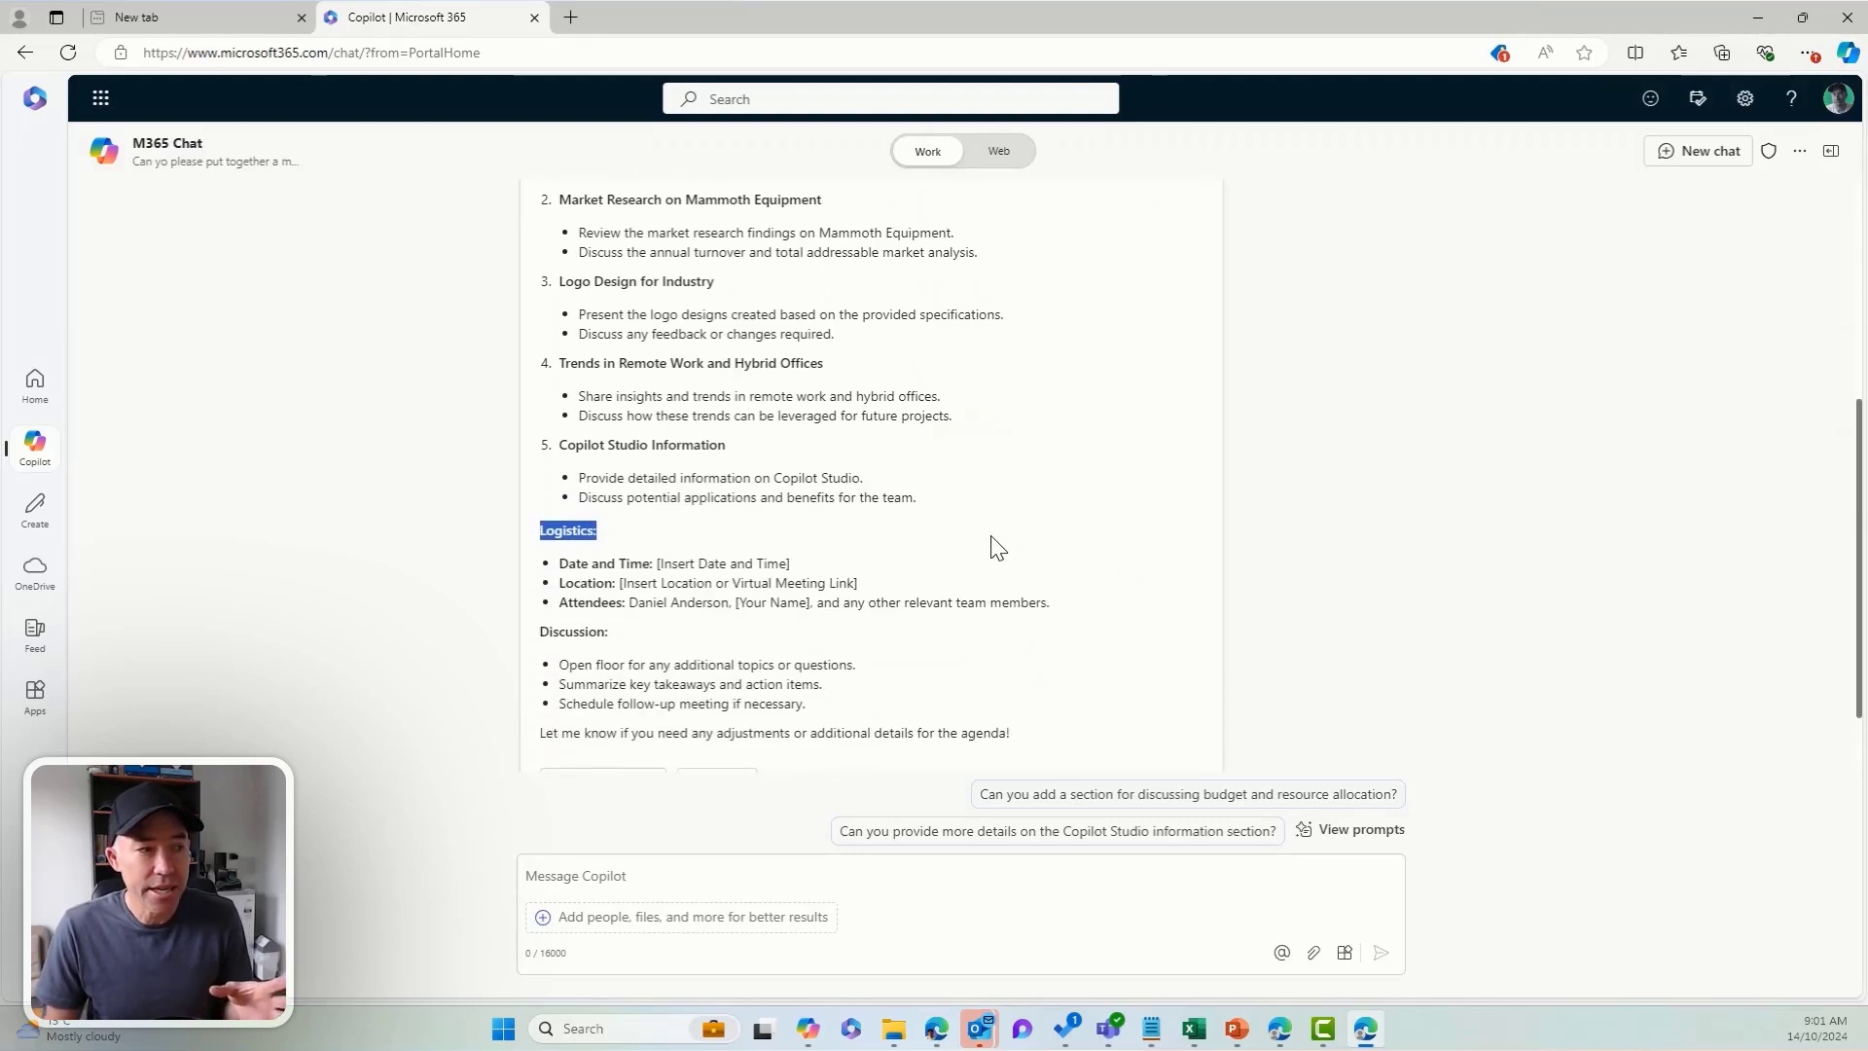
click(595, 686)
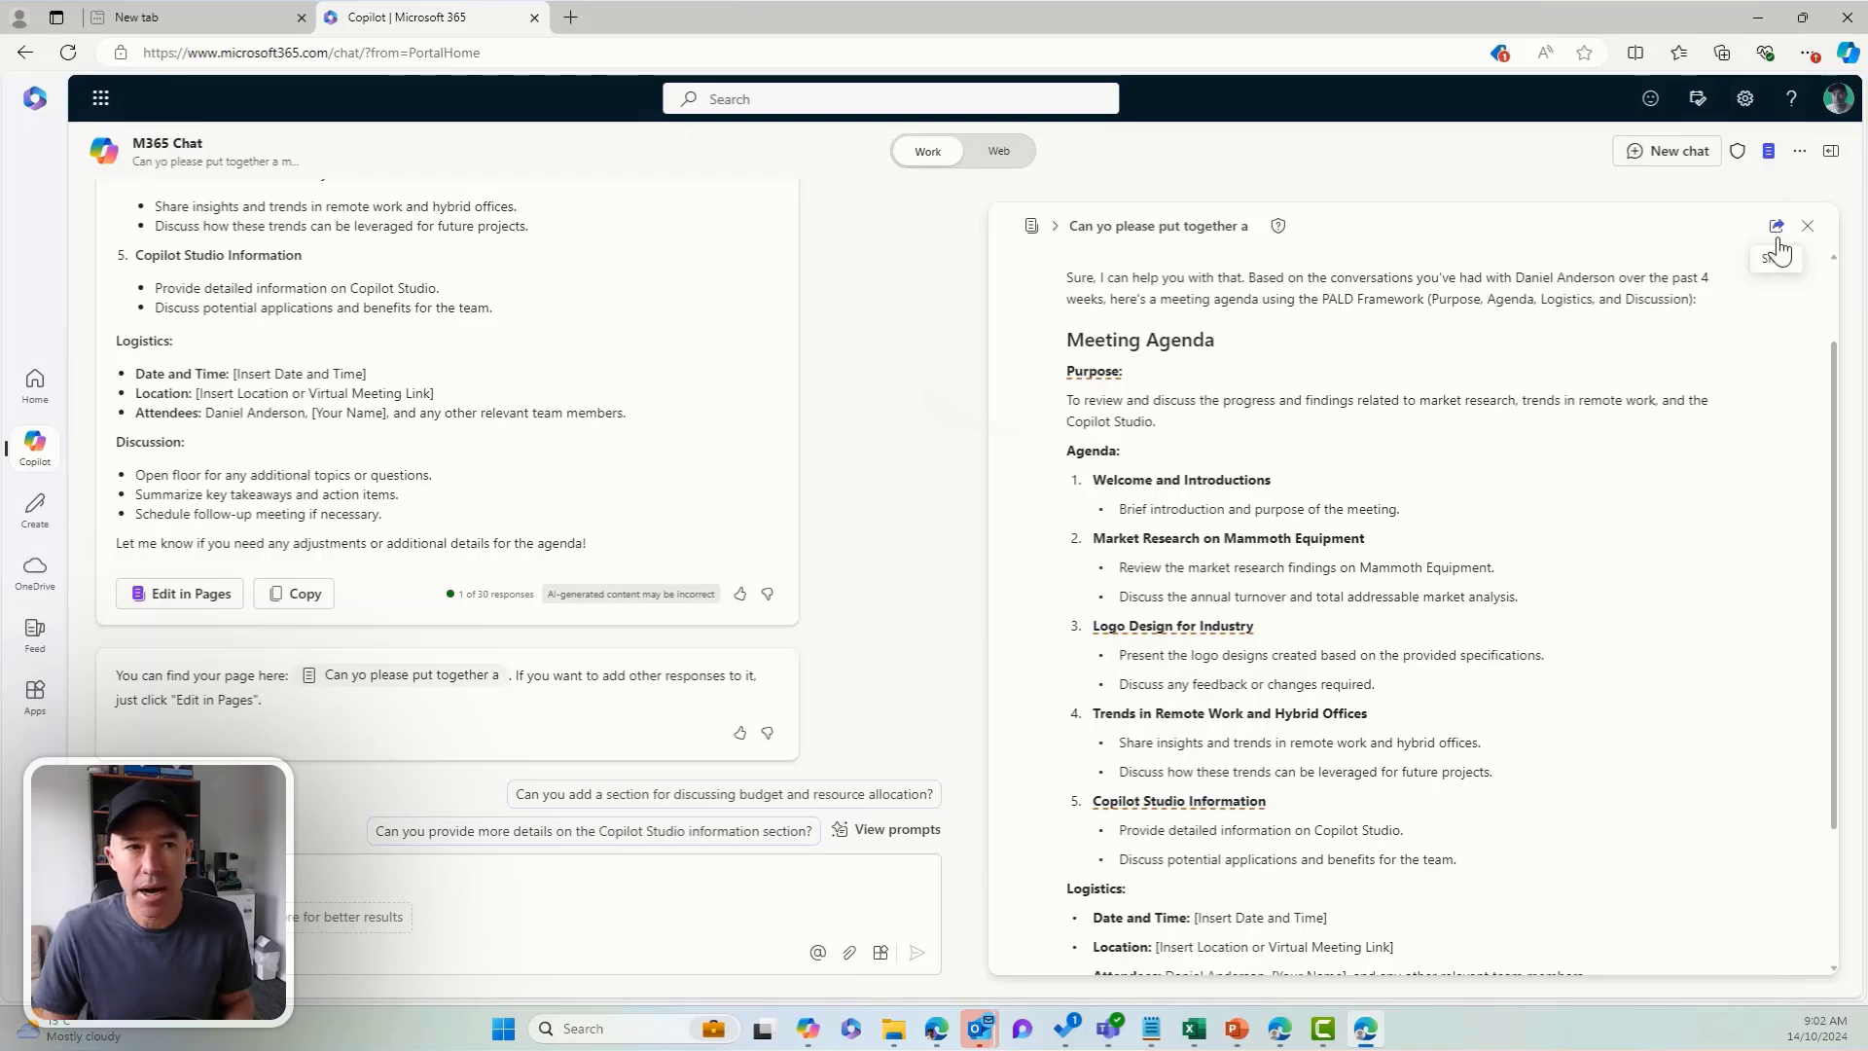
Show the agenda Page's sharing options, Page link and Copy component
click(1777, 229)
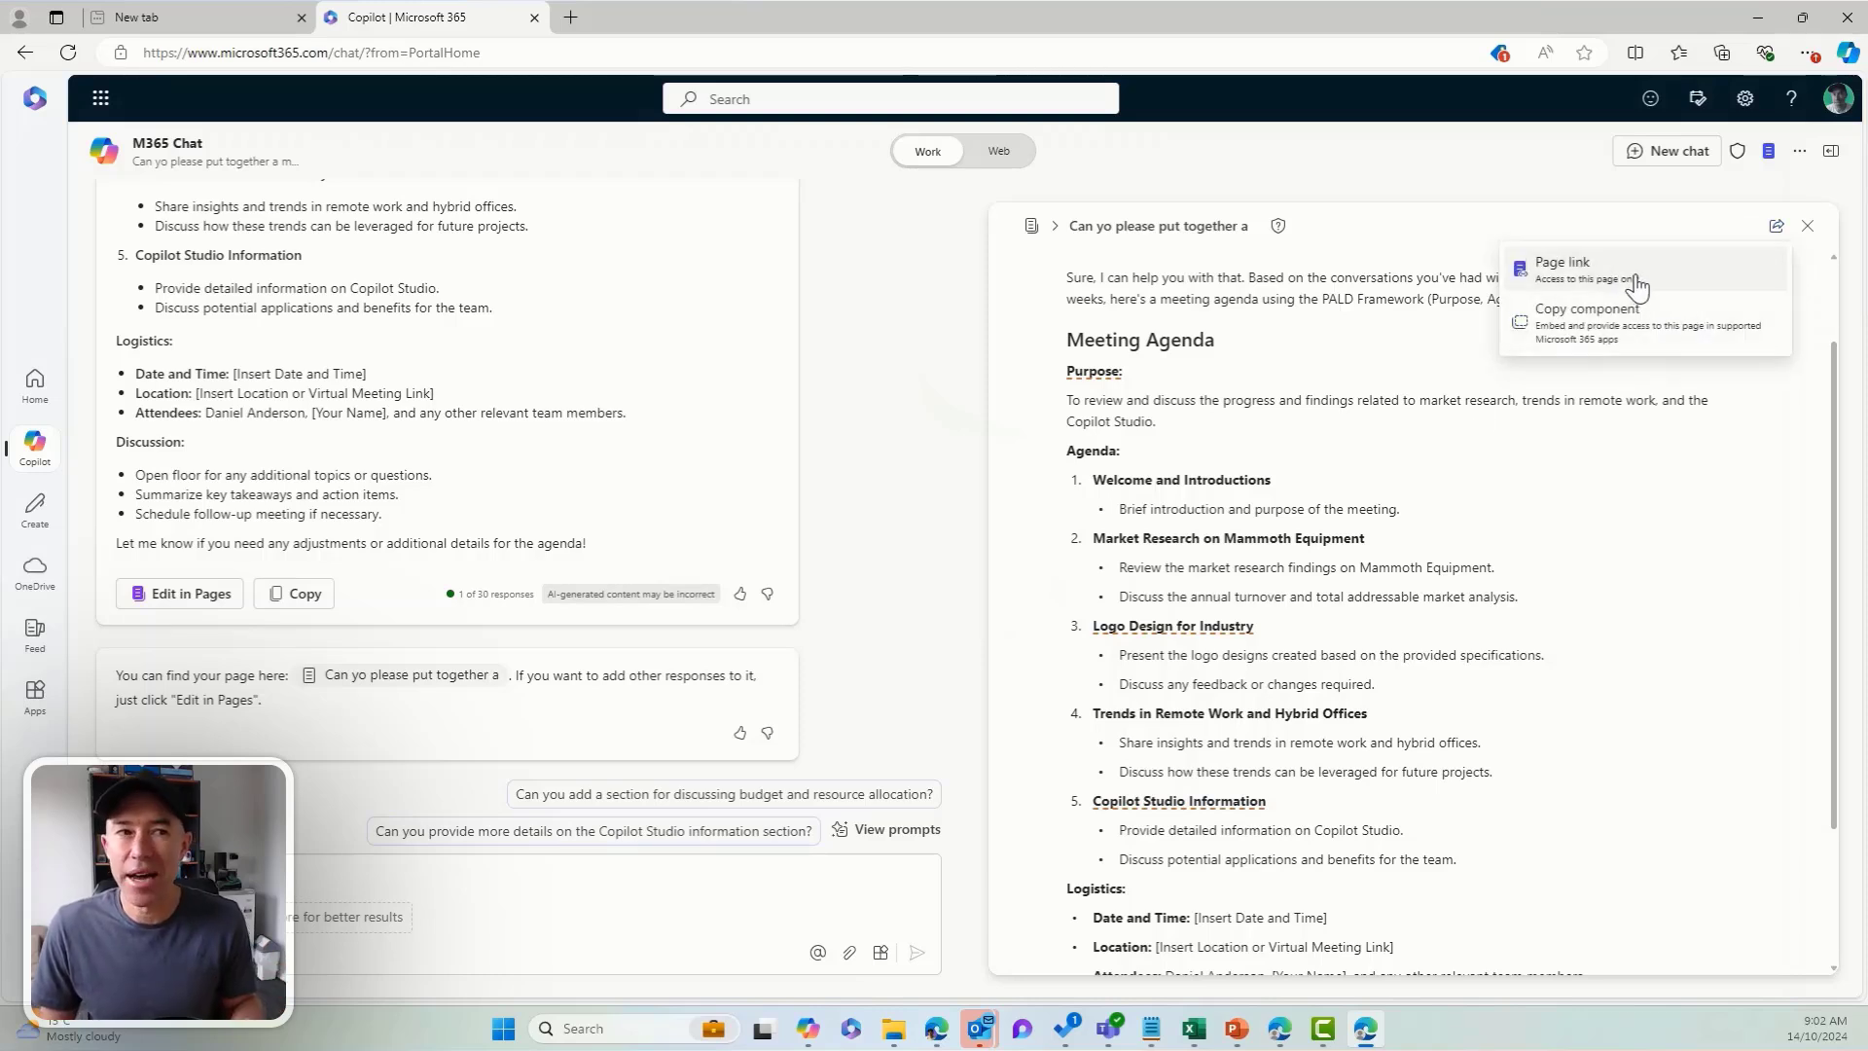